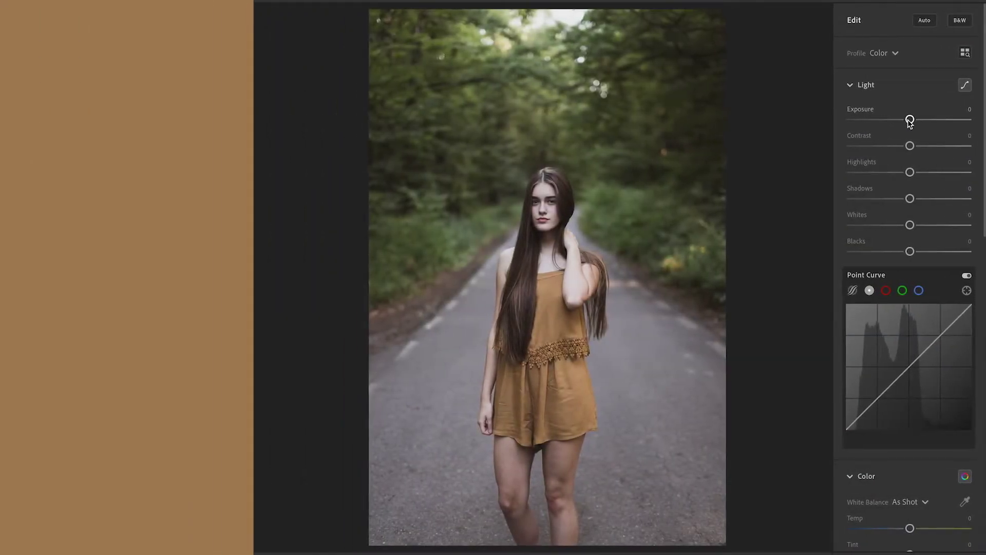
Step: Set exposure +0.21, contrast -32, highlights -58, shadows +49, whites -38, blacks -20
drag(910, 119, 912, 121)
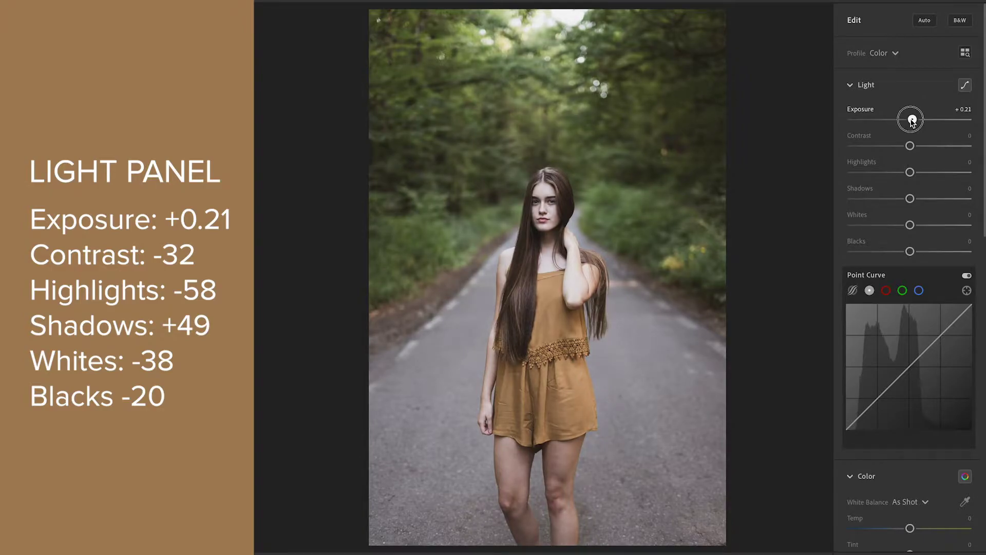
drag(910, 146, 891, 146)
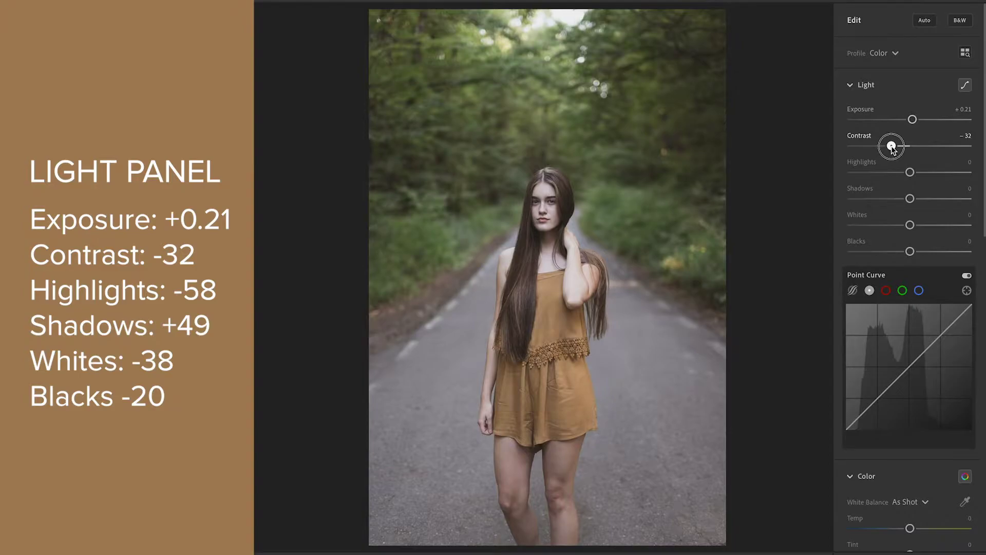
drag(911, 173, 875, 173)
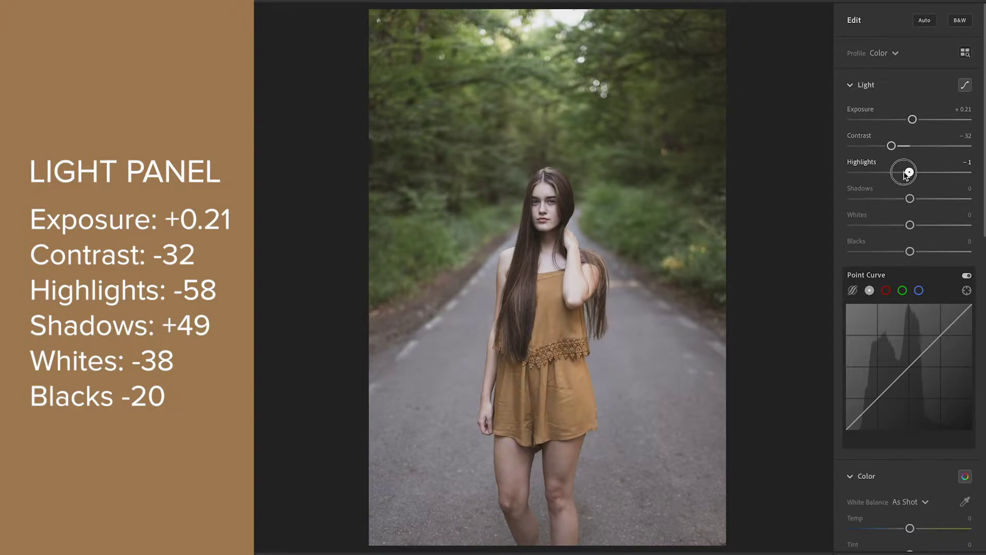
drag(875, 173, 935, 200)
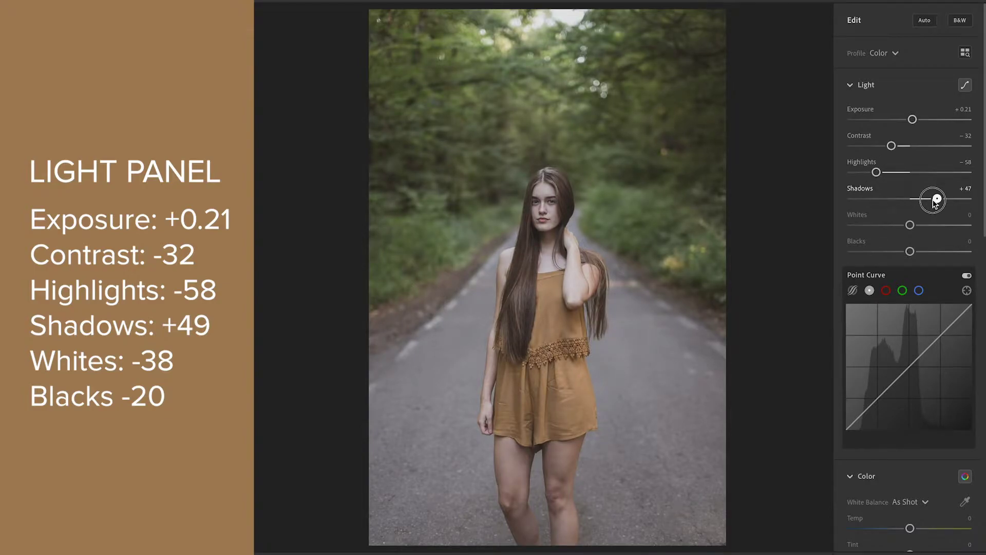
mouse_move(935, 202)
mouse_down()
mouse_move(890, 229)
mouse_move(898, 252)
mouse_up()
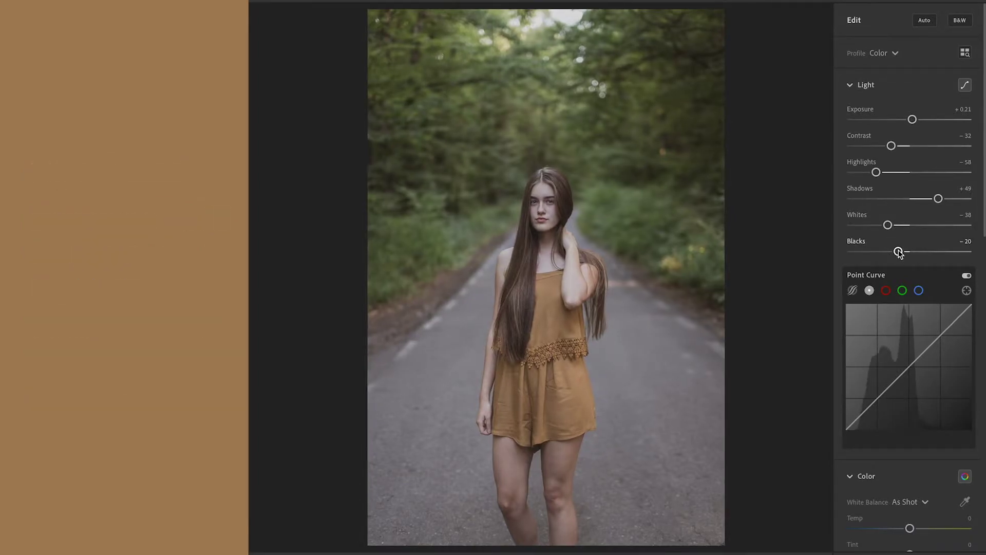
scroll(854, 351, down, 3)
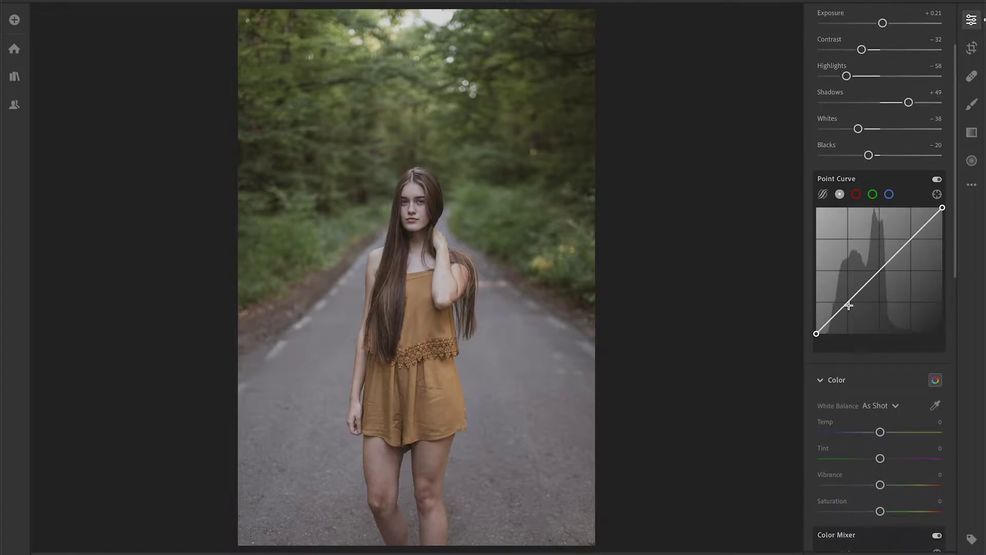
Step: Build an S-shaped point curve with a lifted black point and the white point lowered to about 88
drag(846, 305, 852, 316)
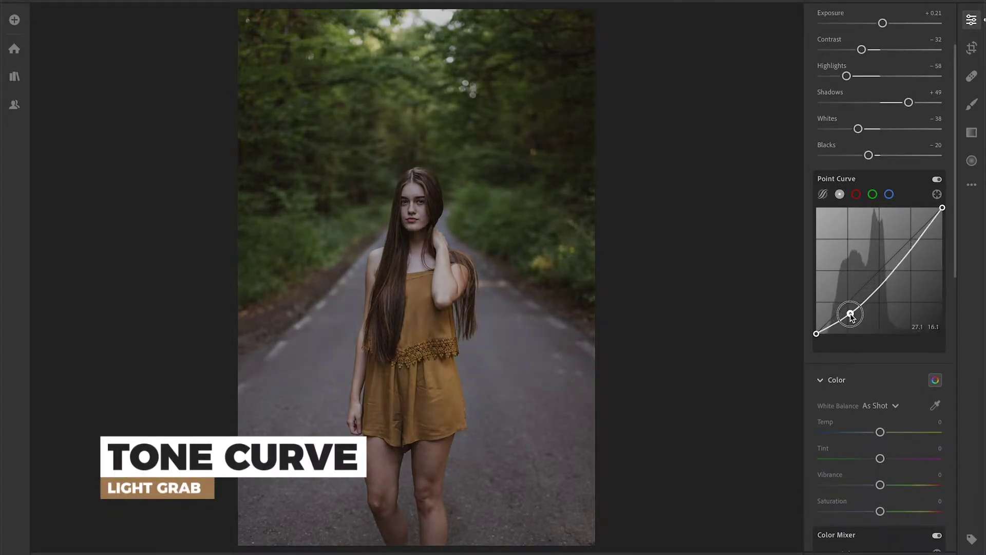
drag(816, 333, 814, 323)
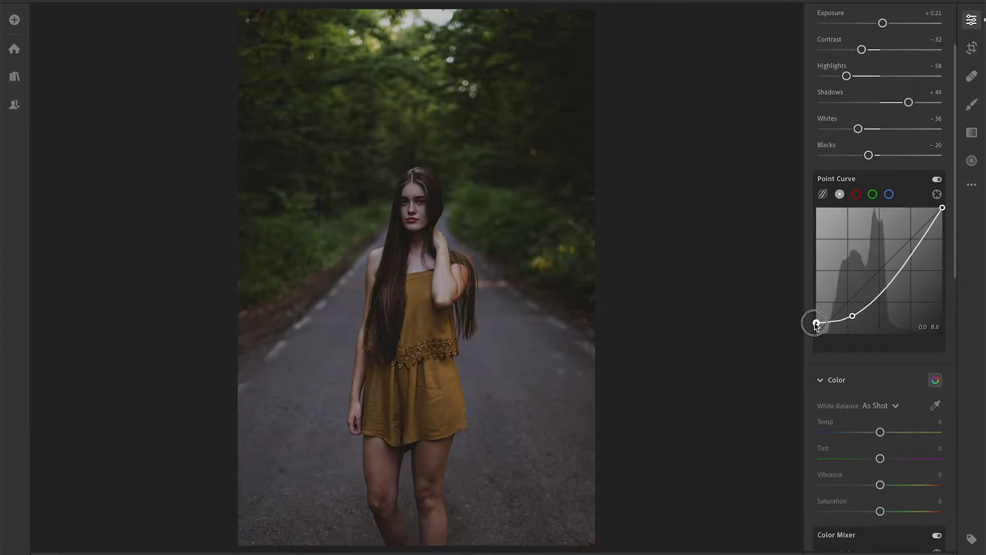
drag(852, 318, 852, 313)
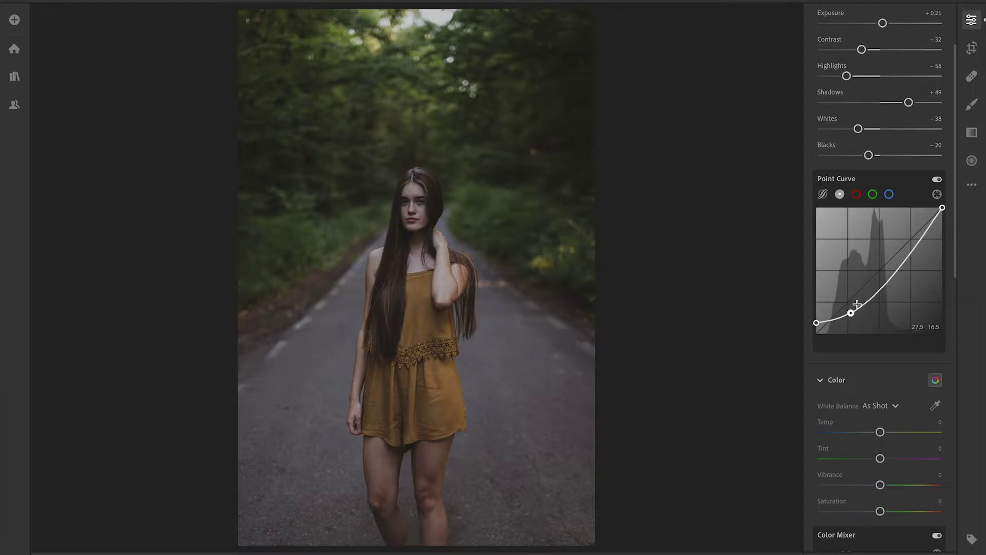
drag(910, 255, 903, 250)
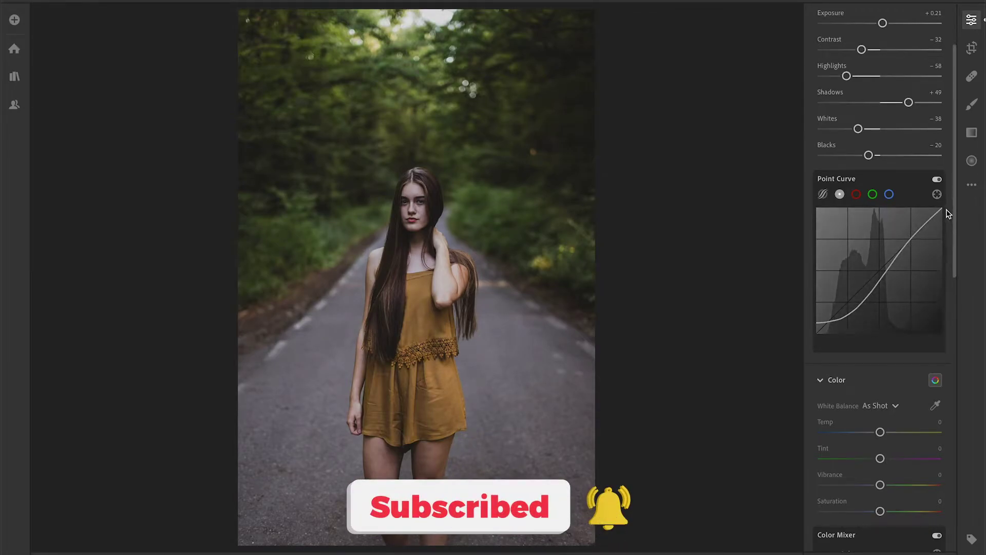
drag(943, 209, 943, 223)
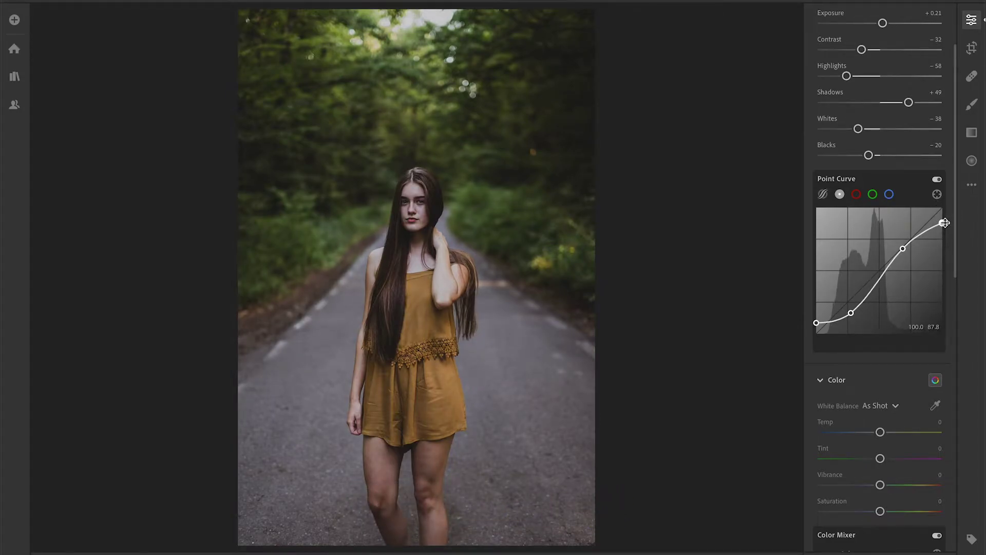
scroll(944, 222, down, 5)
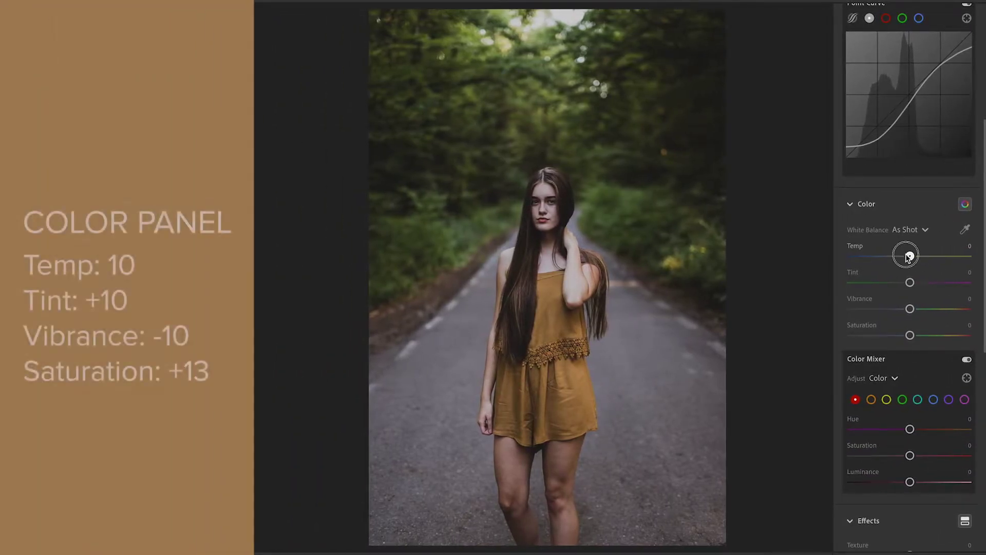
Step: Set Color to temperature +10, tint +6, vibrance -10 and saturation +13
drag(906, 255, 913, 257)
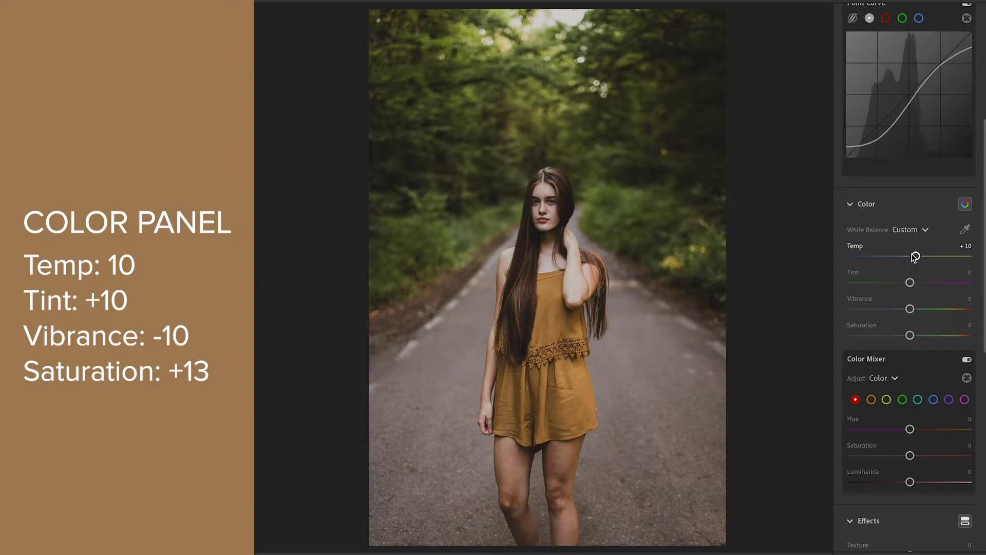
drag(910, 284, 914, 282)
drag(909, 309, 903, 309)
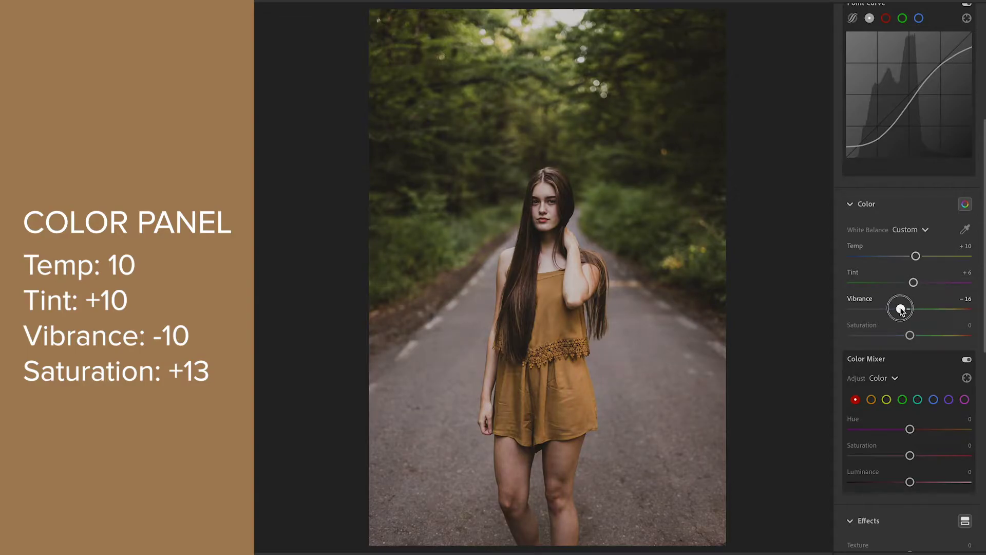
drag(902, 309, 919, 335)
scroll(919, 336, down, 2)
scroll(919, 331, down, 3)
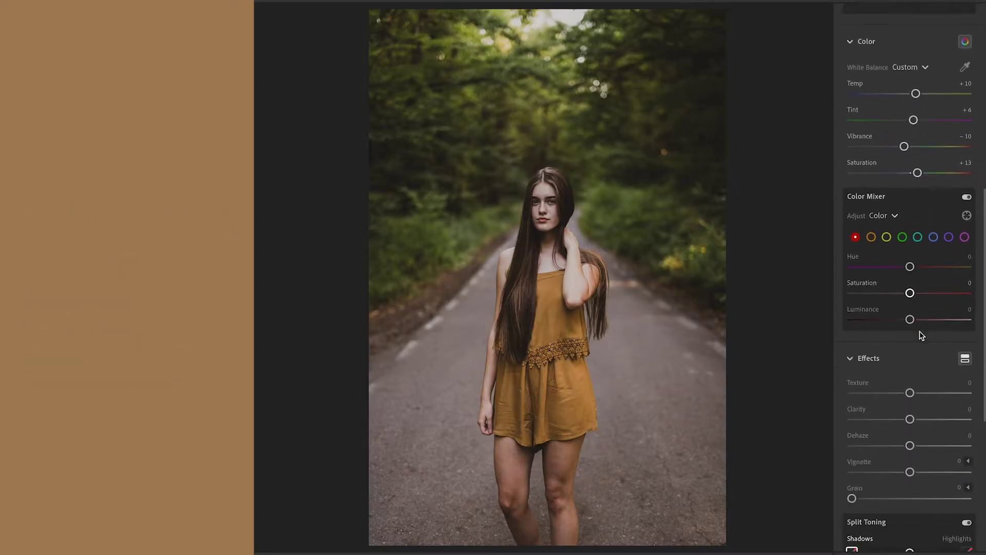
Step: Shift and mute the reds (saturation -8) and oranges (hue -3), darkening both
mouse_move(910, 252)
mouse_down()
mouse_move(927, 254)
mouse_move(905, 275)
mouse_up()
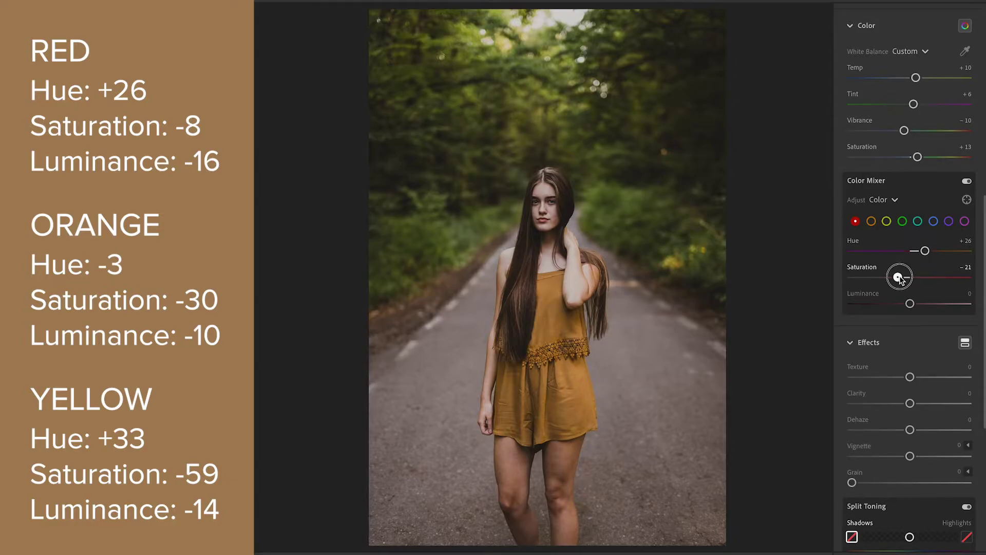
drag(904, 278, 899, 307)
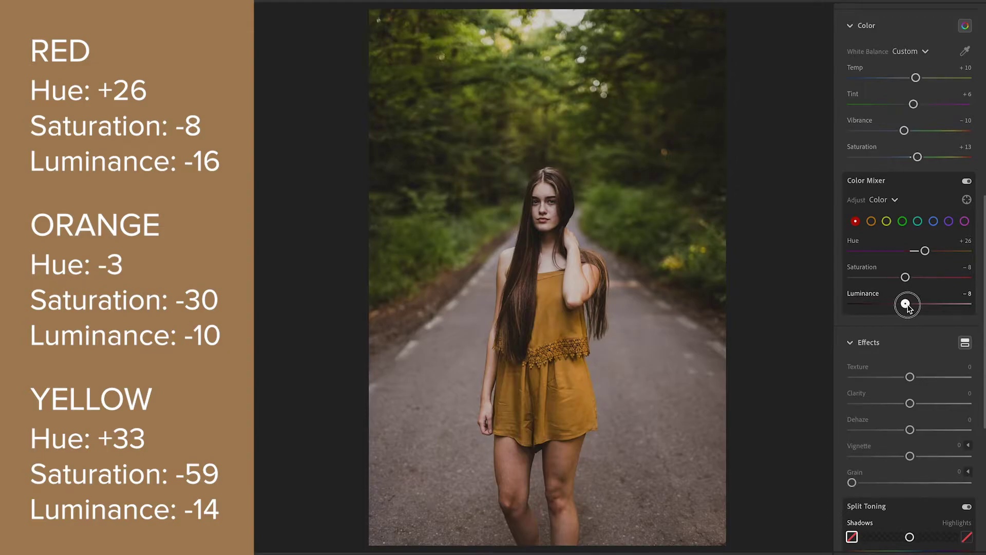
drag(899, 307, 904, 304)
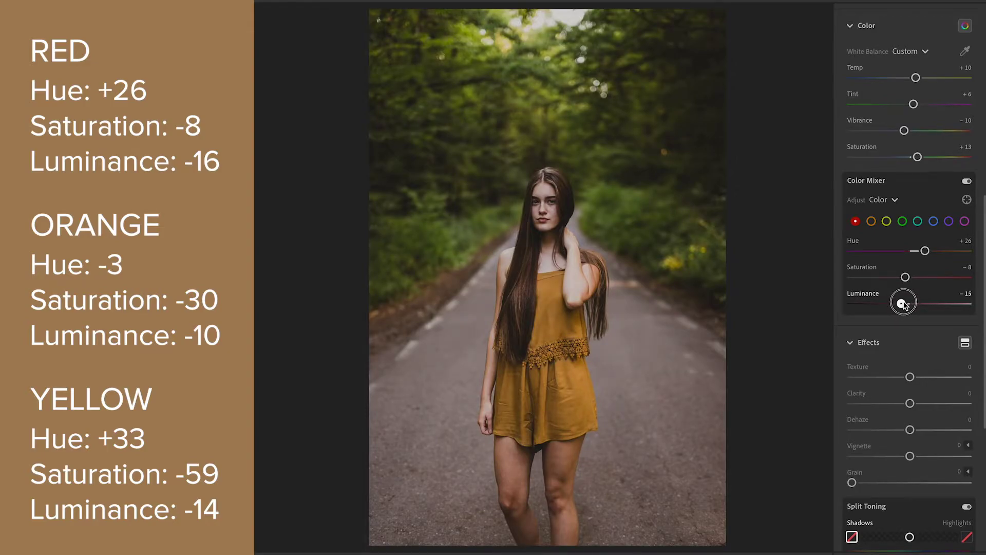
click(872, 222)
drag(910, 251, 908, 251)
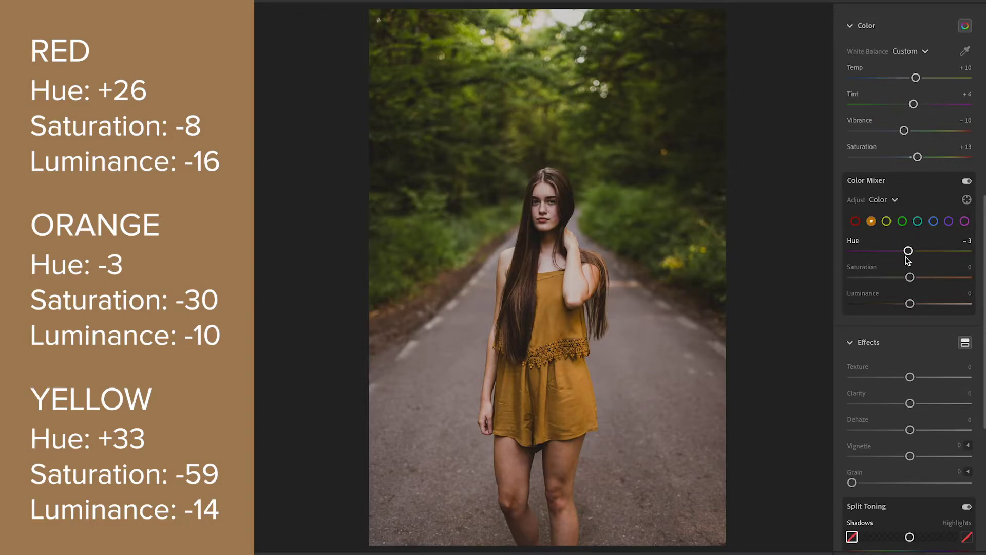
drag(910, 277, 888, 277)
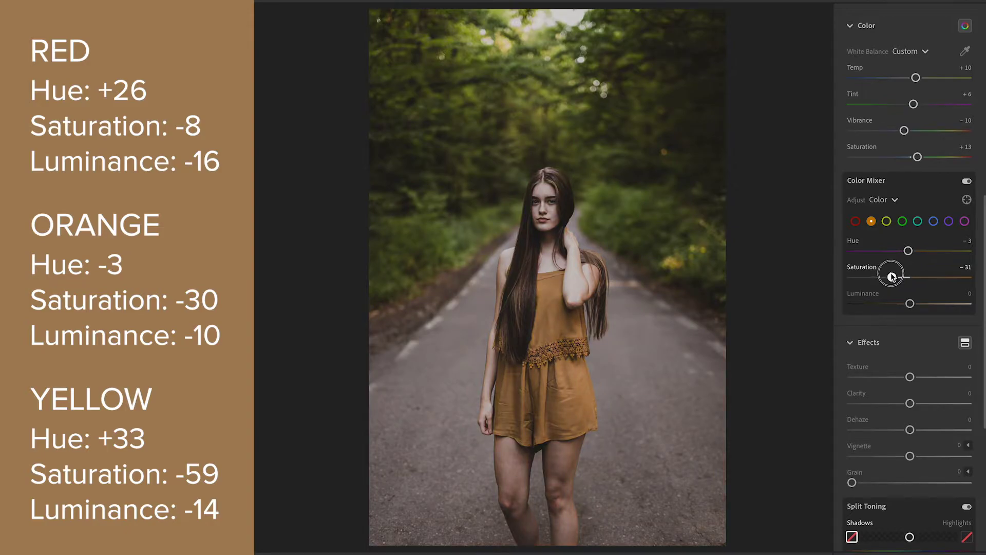
drag(909, 304, 904, 303)
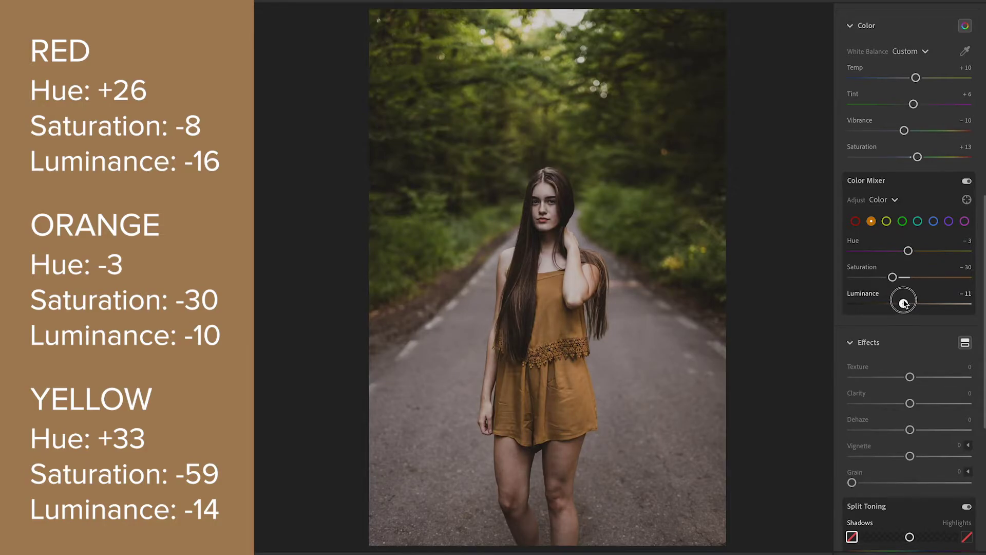
Step: Set the yellows to hue +33, saturation -59, luminance -14
click(886, 221)
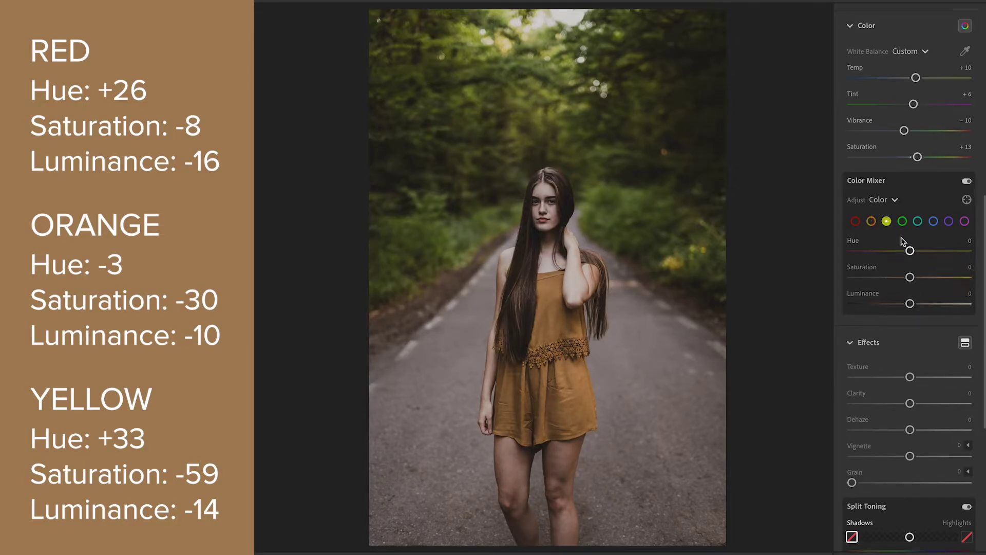
mouse_move(910, 251)
mouse_down()
mouse_move(930, 251)
mouse_move(898, 277)
mouse_move(876, 278)
mouse_move(901, 304)
mouse_up()
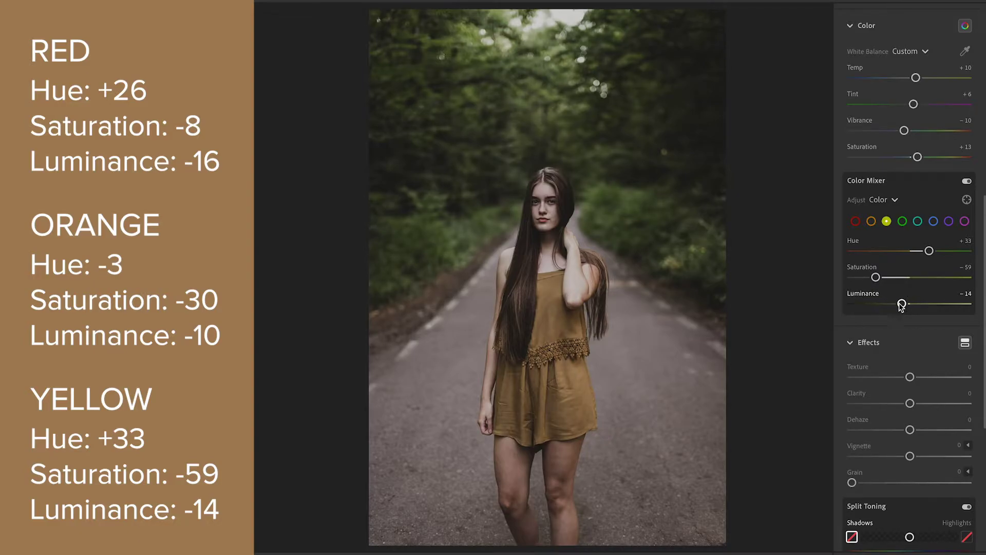
click(902, 220)
Step: Shift and desaturate the greens and aquas, with aqua saturation at -25 and brighter aqua luminance
drag(910, 252, 922, 252)
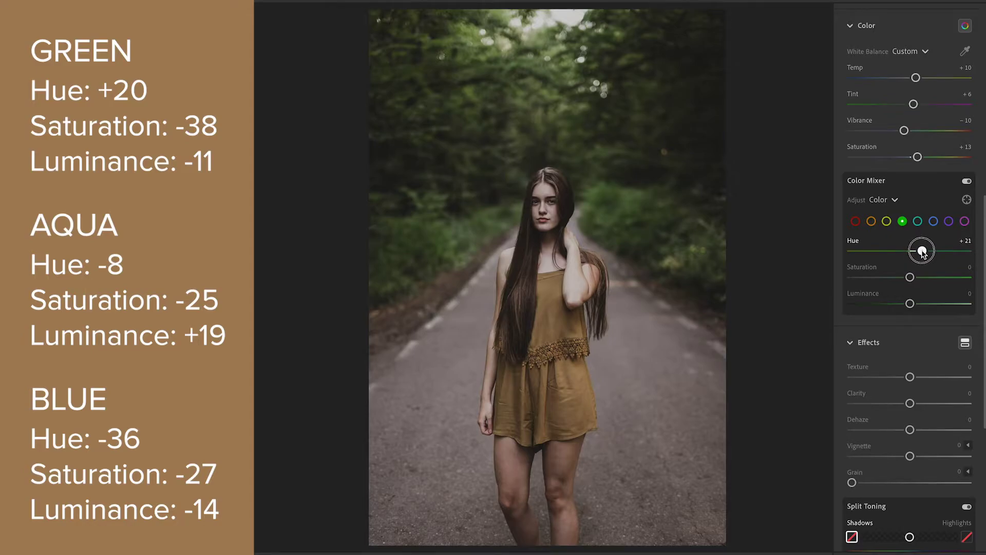
drag(910, 278, 888, 277)
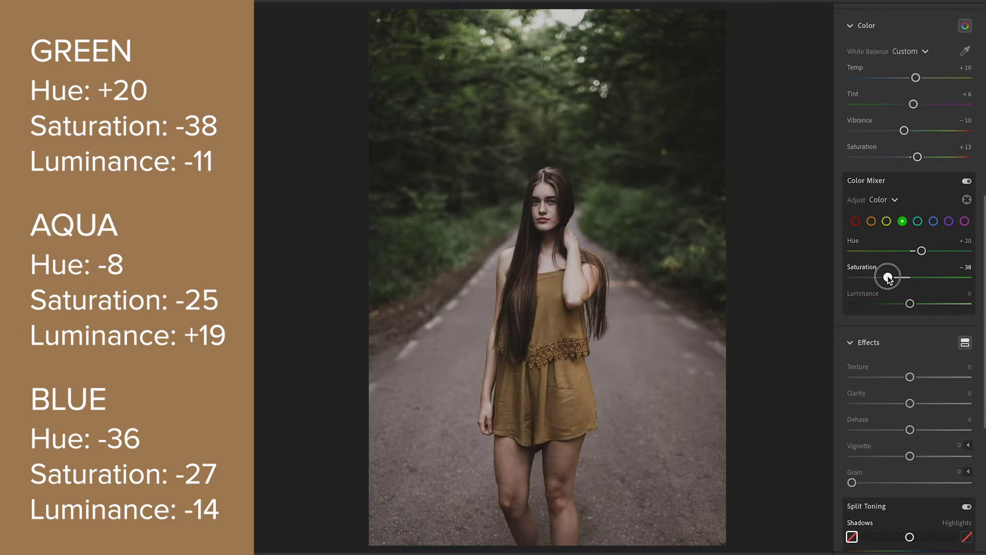
drag(910, 304, 904, 303)
click(918, 221)
drag(911, 253, 907, 254)
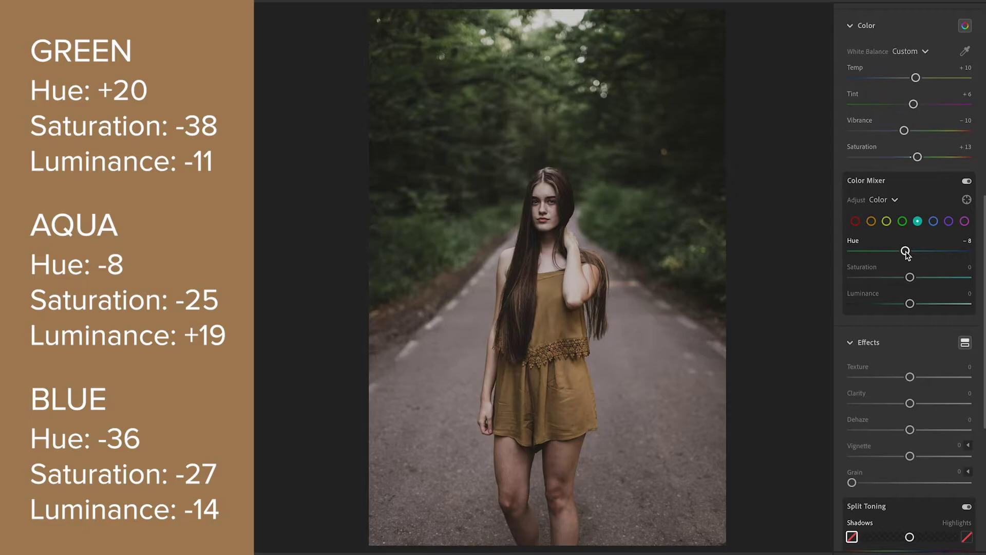
drag(909, 276, 888, 275)
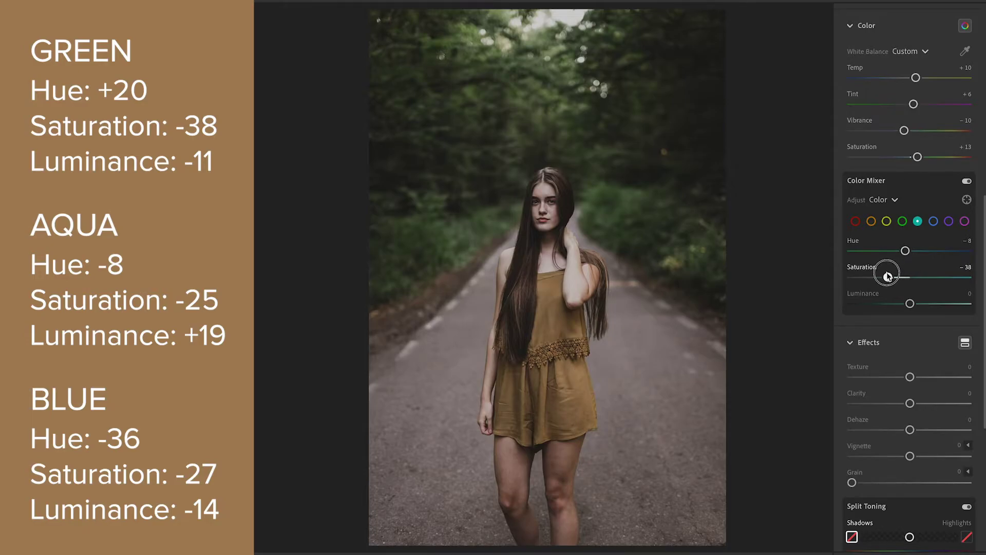
drag(887, 276, 895, 275)
drag(910, 304, 923, 304)
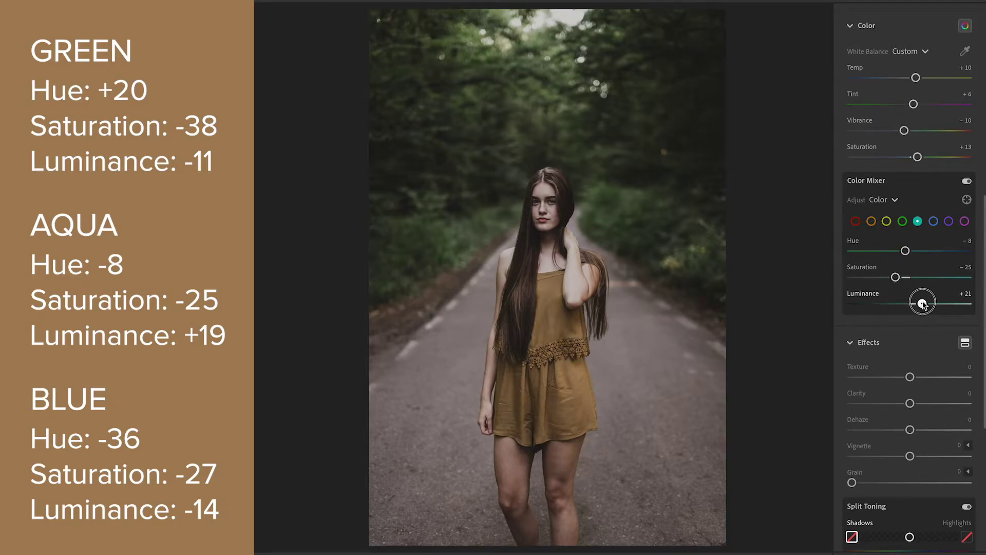
Step: Set the blues to hue -36, saturation -27, luminance -14
click(934, 222)
mouse_move(911, 252)
mouse_down()
mouse_move(889, 251)
mouse_move(904, 304)
mouse_up()
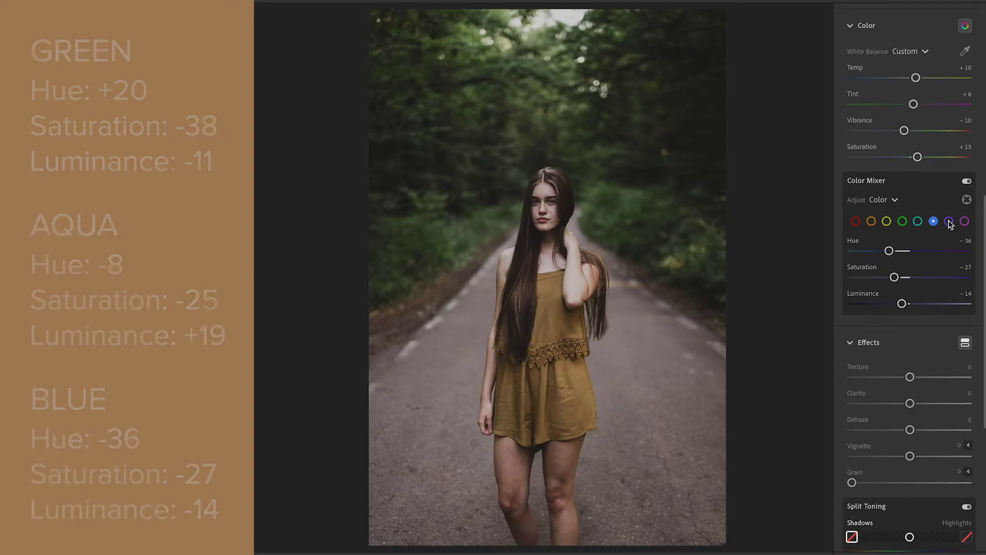
click(949, 222)
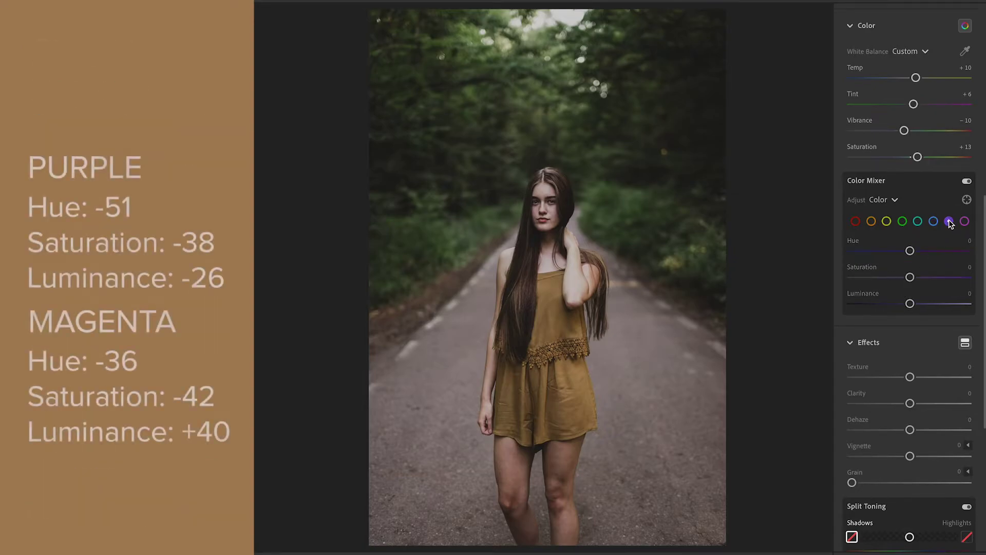
Step: Push the purple hue toward -50 and lower purple saturation and luminance
drag(910, 254, 906, 254)
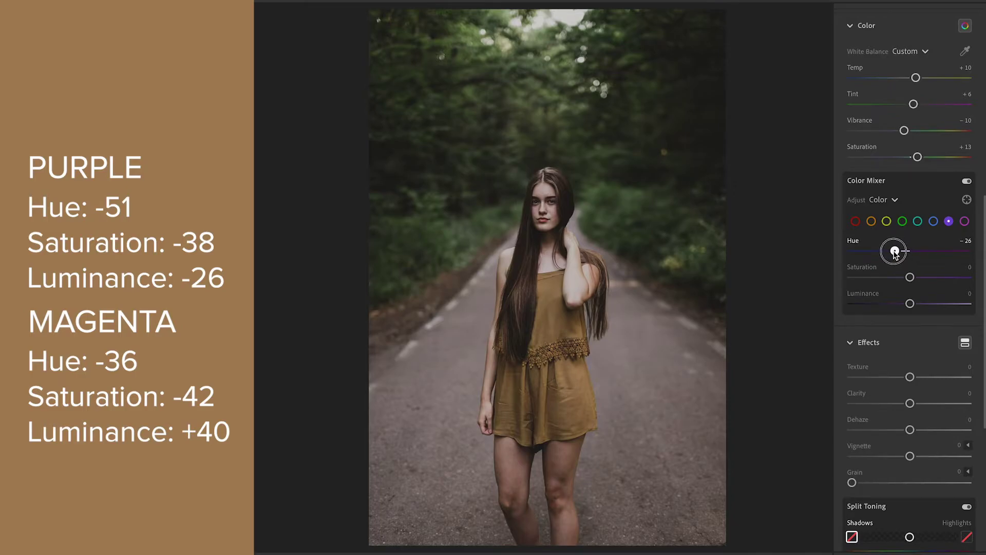
drag(888, 252, 882, 253)
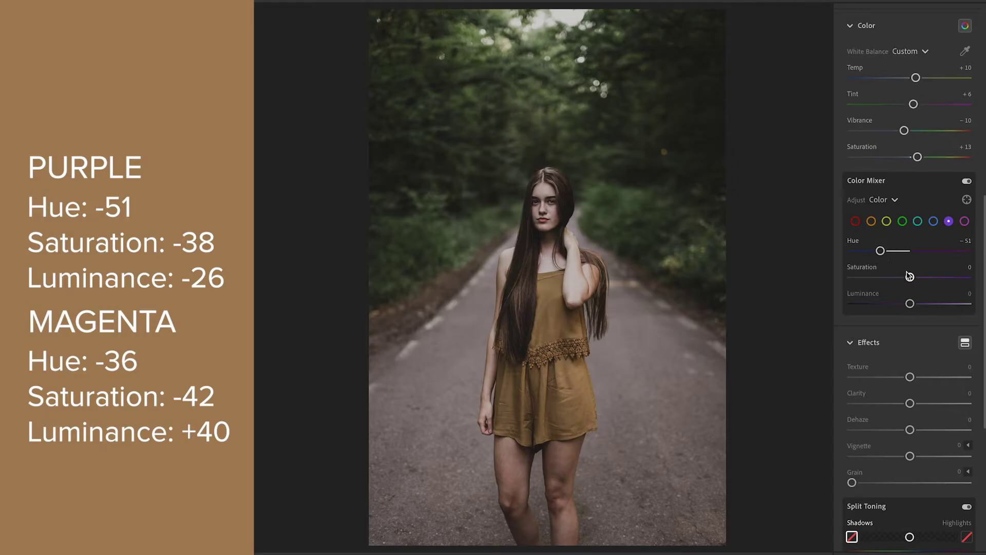
drag(900, 279, 887, 278)
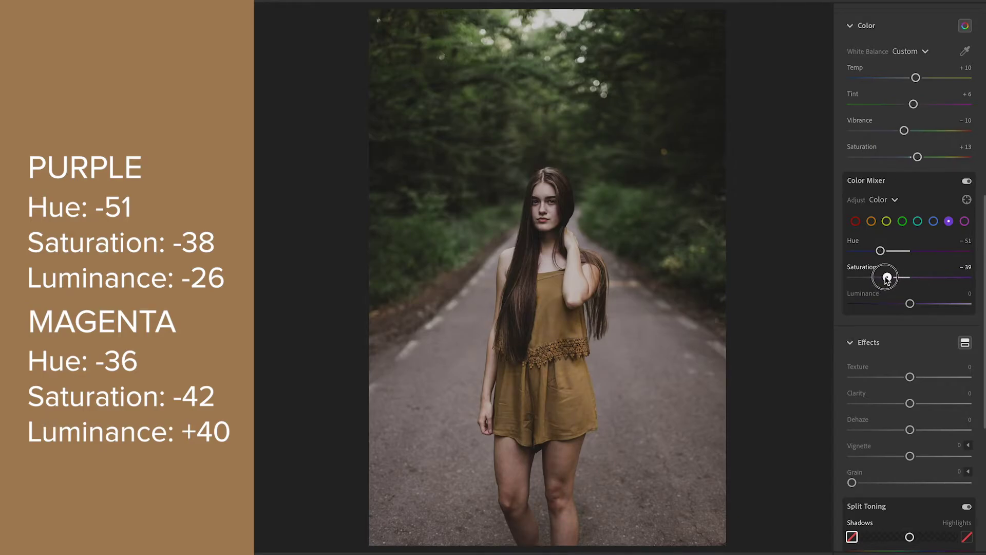
drag(910, 306, 895, 304)
Step: Set the magentas to hue -36, saturation -42, luminance +40
click(965, 222)
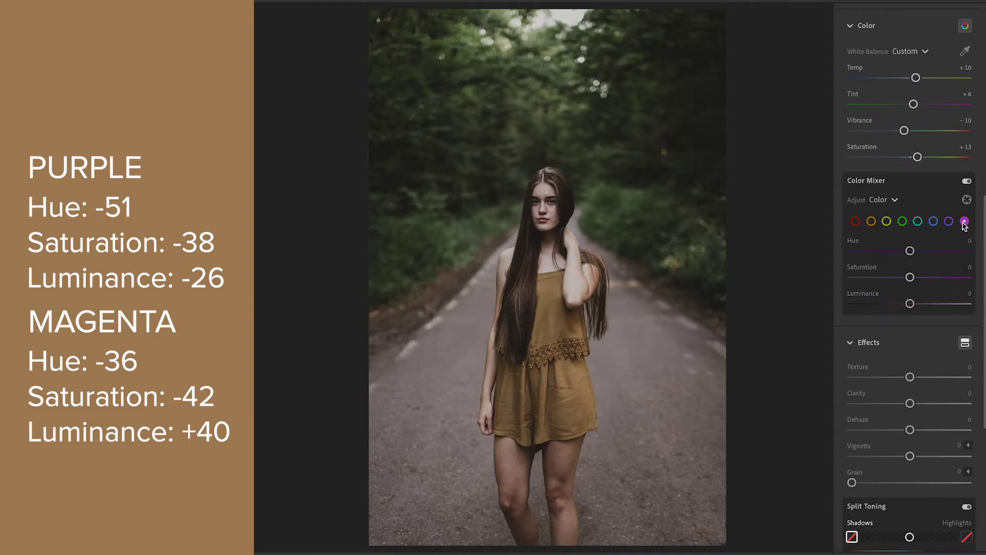
mouse_move(910, 250)
mouse_down()
mouse_move(889, 251)
mouse_move(911, 279)
mouse_move(883, 278)
mouse_move(933, 304)
mouse_up()
scroll(933, 307, down, 1)
Step: Set Effects to texture +13, clarity -16 and dehaze +12, leaving vignette at 0
scroll(933, 307, down, 4)
mouse_move(910, 193)
mouse_down()
mouse_move(919, 193)
mouse_move(902, 221)
mouse_move(917, 246)
mouse_up()
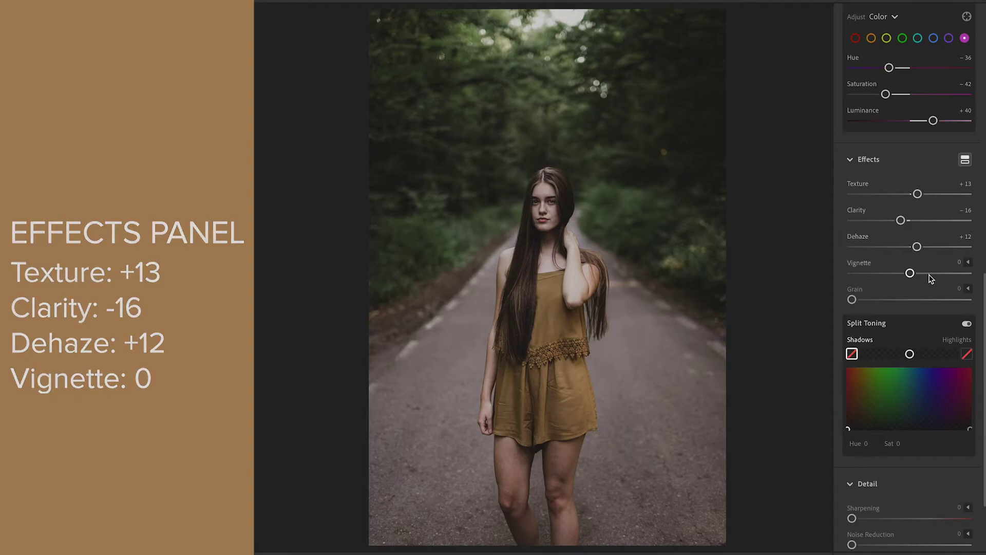
Step: Split-tone with a faint highlight tint and shadows at hue 34, saturation 13
click(966, 353)
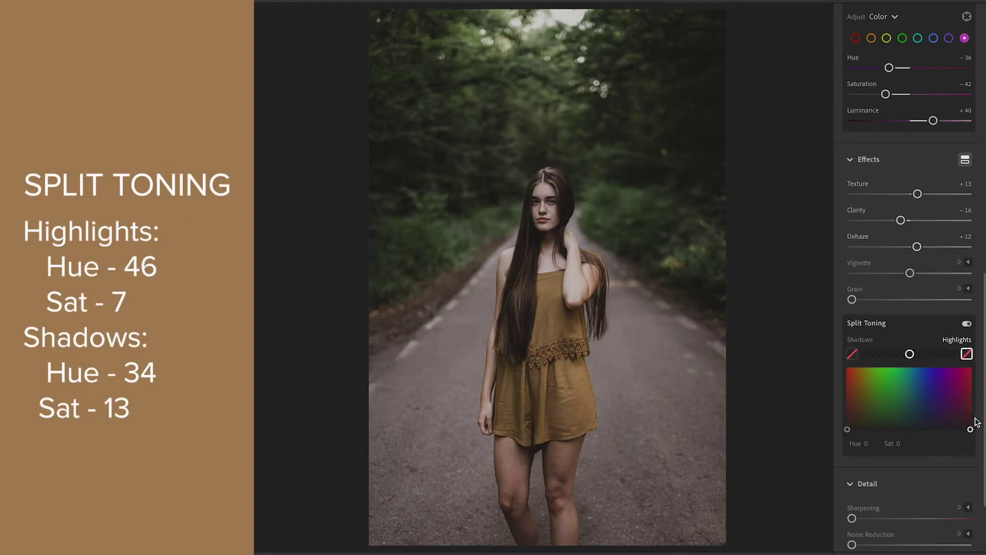
mouse_move(971, 430)
mouse_down()
mouse_move(946, 411)
mouse_move(864, 419)
mouse_up()
click(853, 354)
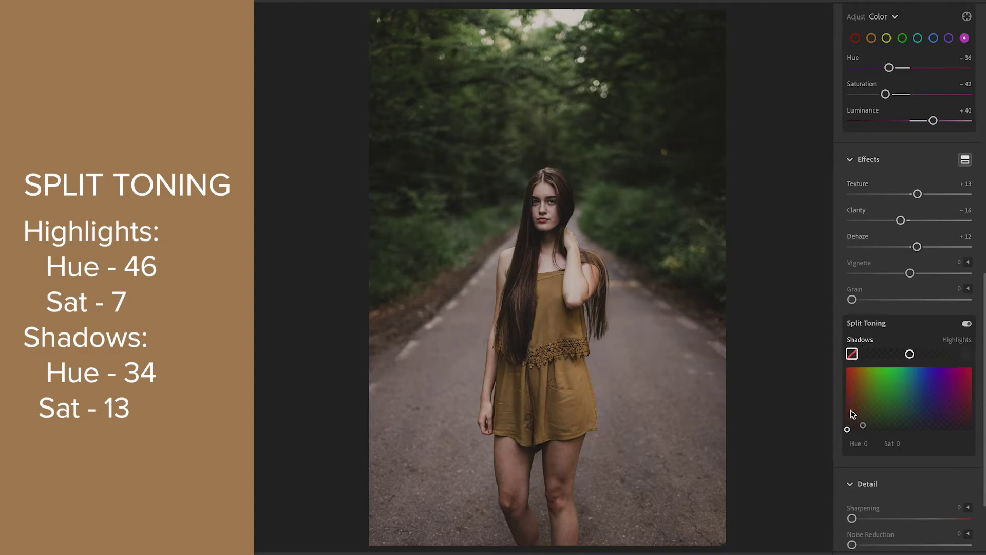
drag(849, 427, 873, 411)
Step: Raise Detail sharpening to 17
scroll(861, 422, down, 3)
scroll(861, 419, down, 1)
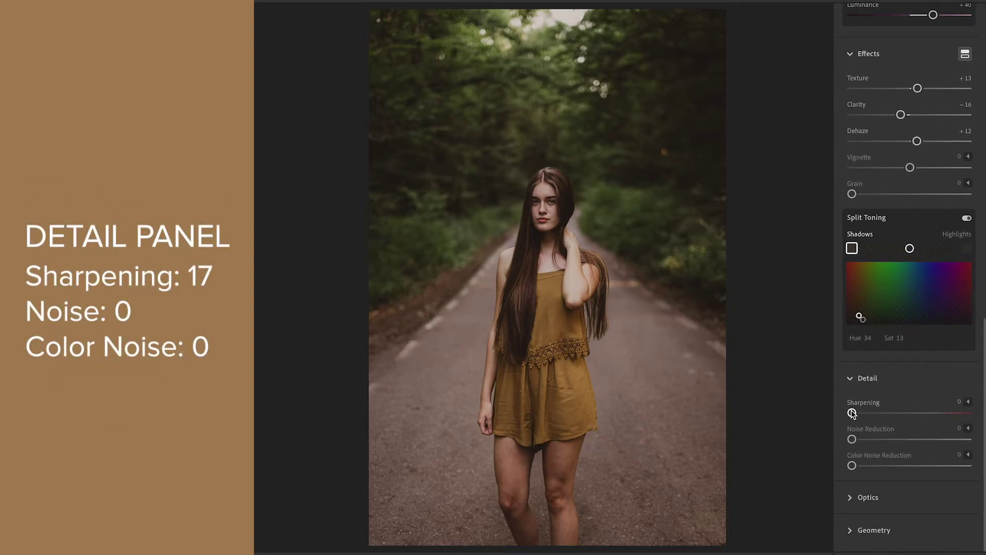
drag(863, 412, 866, 412)
Step: Nudge exposure up slightly, comparing the edit against the original before and after
key(backslash)
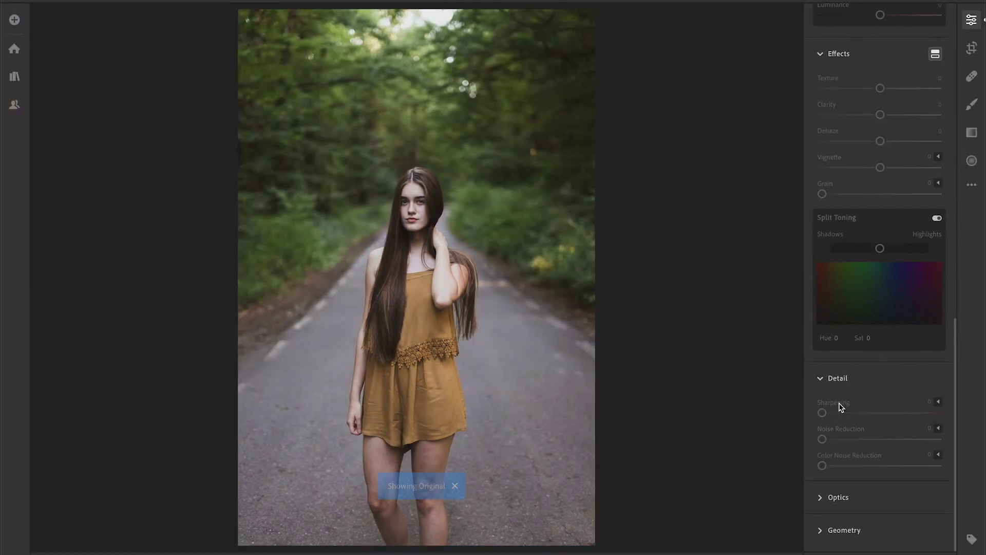
scroll(838, 407, up, 10)
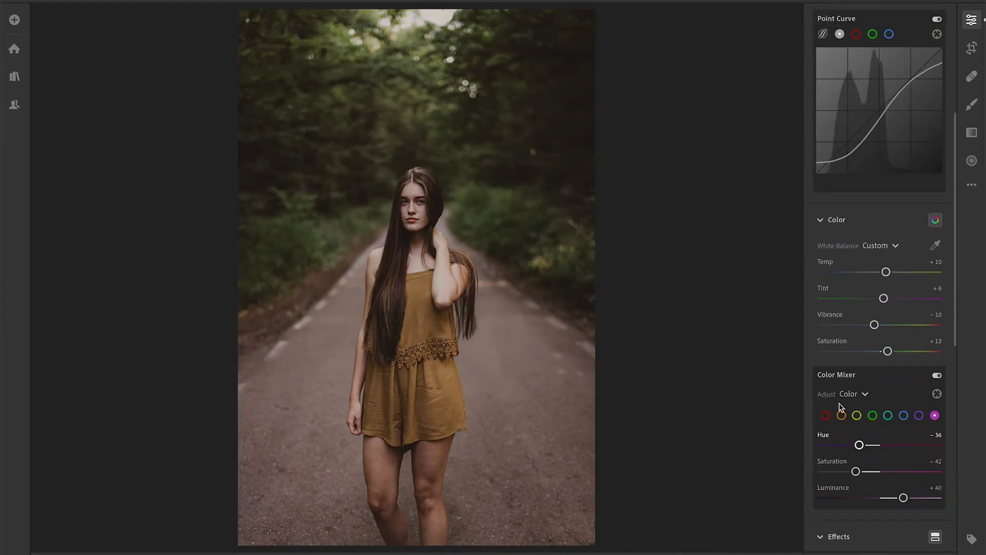
scroll(839, 408, up, 10)
drag(883, 120, 884, 120)
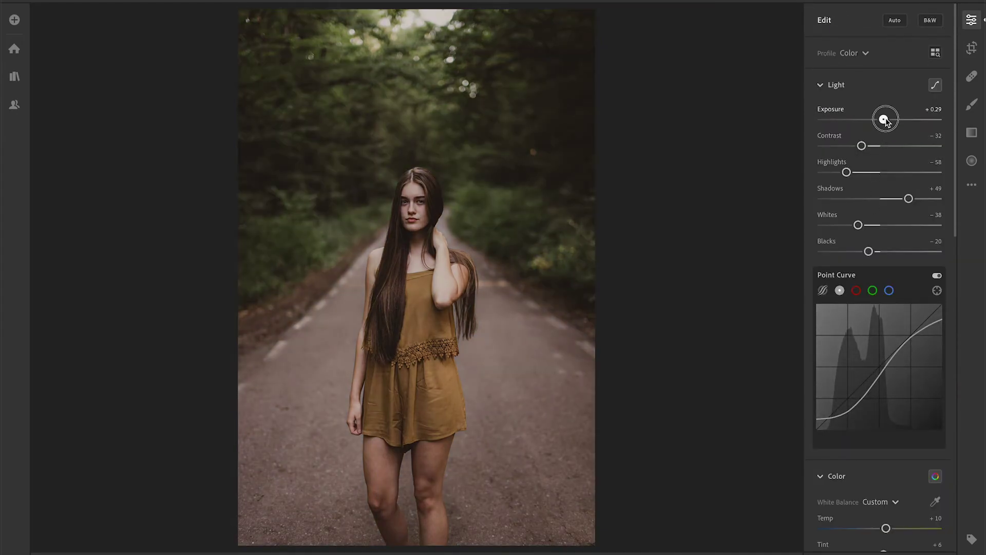
key(backslash)
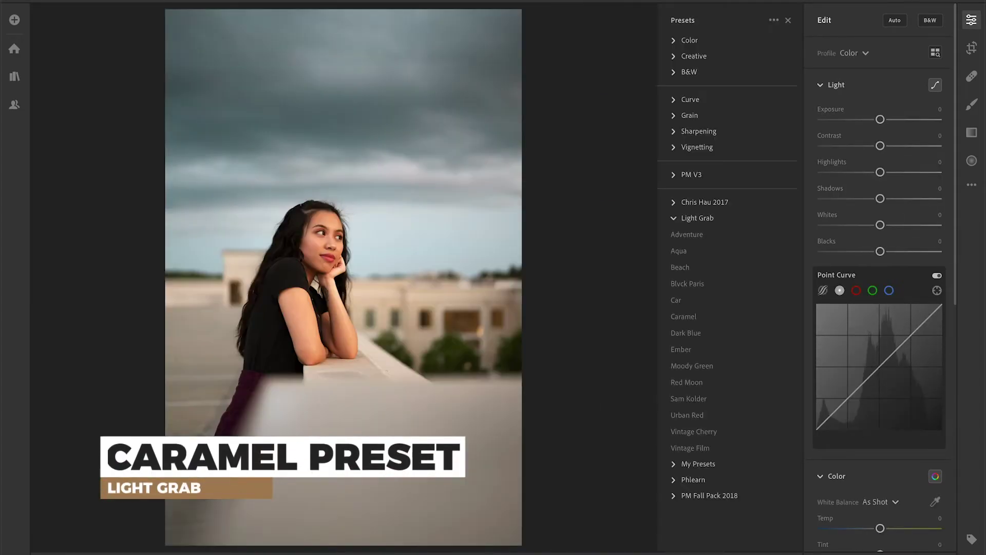
Step: Apply Caramel to the rooftop portrait, brighten exposure slightly, then move to the next photo
click(768, 324)
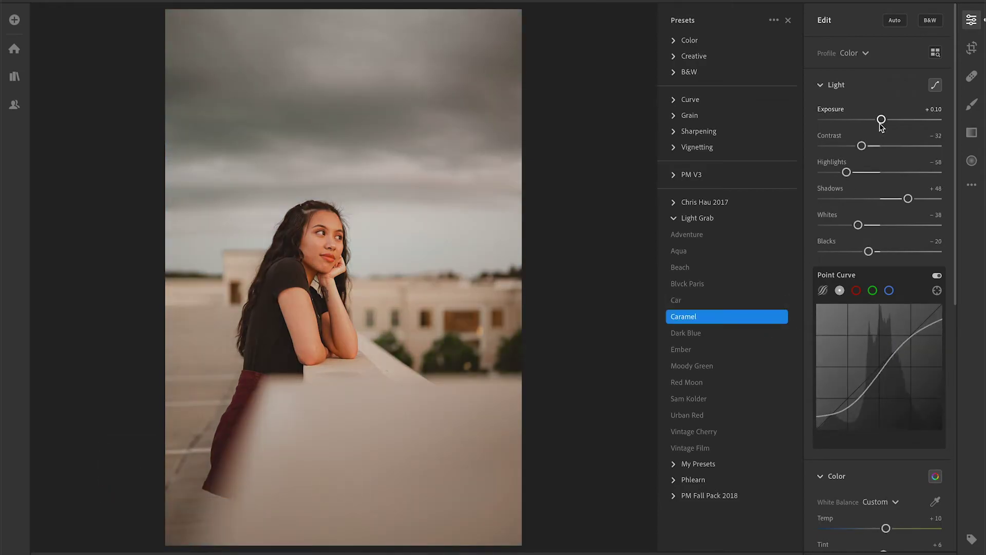
drag(881, 122, 885, 123)
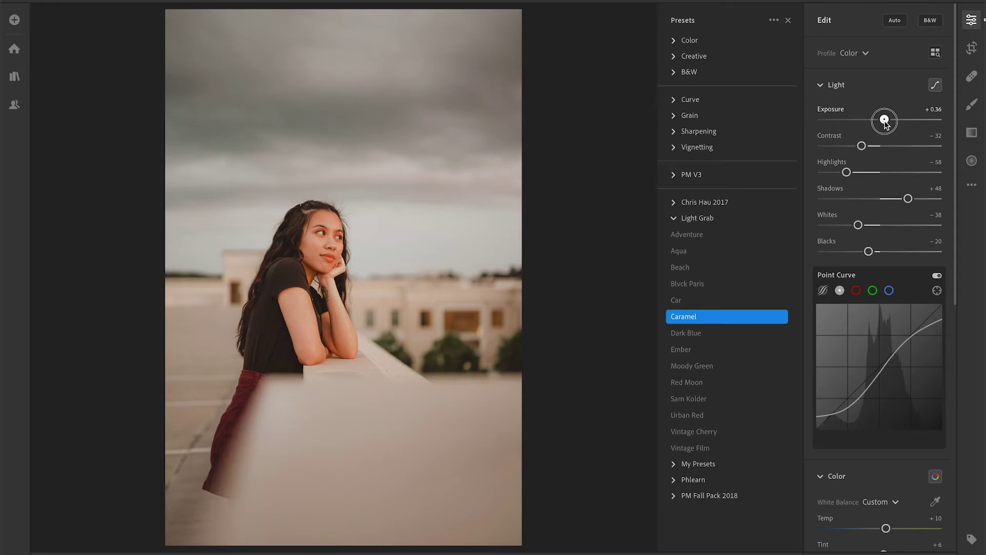
key(backslash)
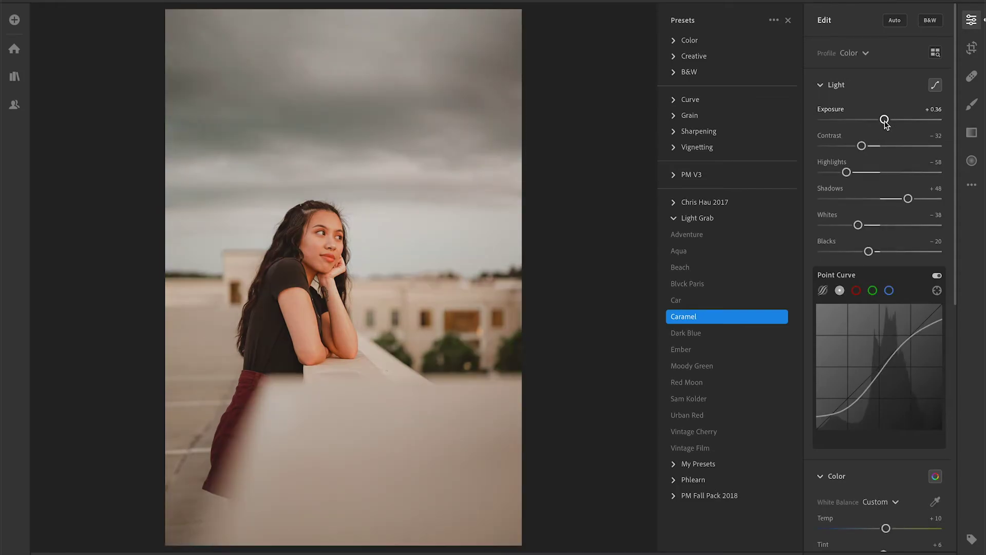
key(Right)
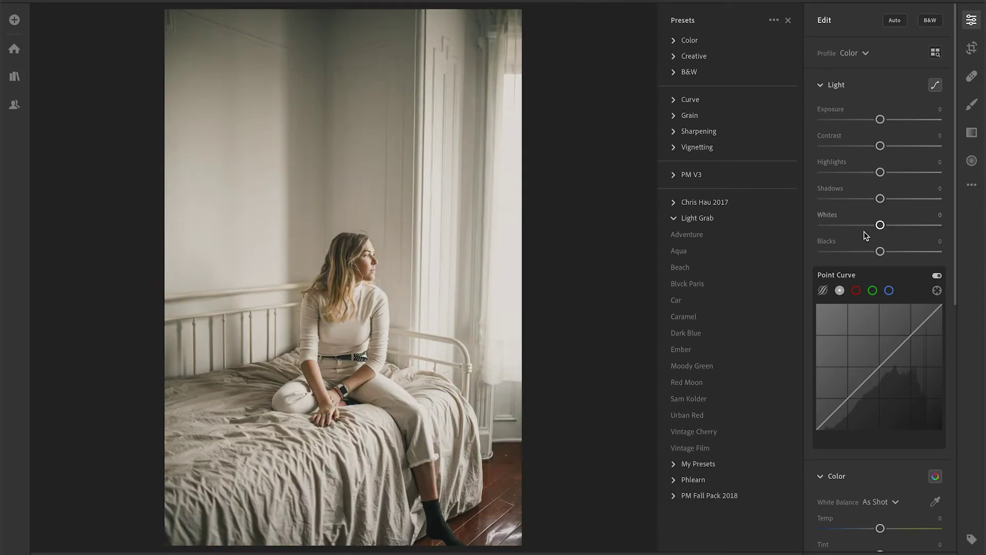
Step: Apply Caramel to the bedroom portrait and fine-tune its exposure
click(714, 319)
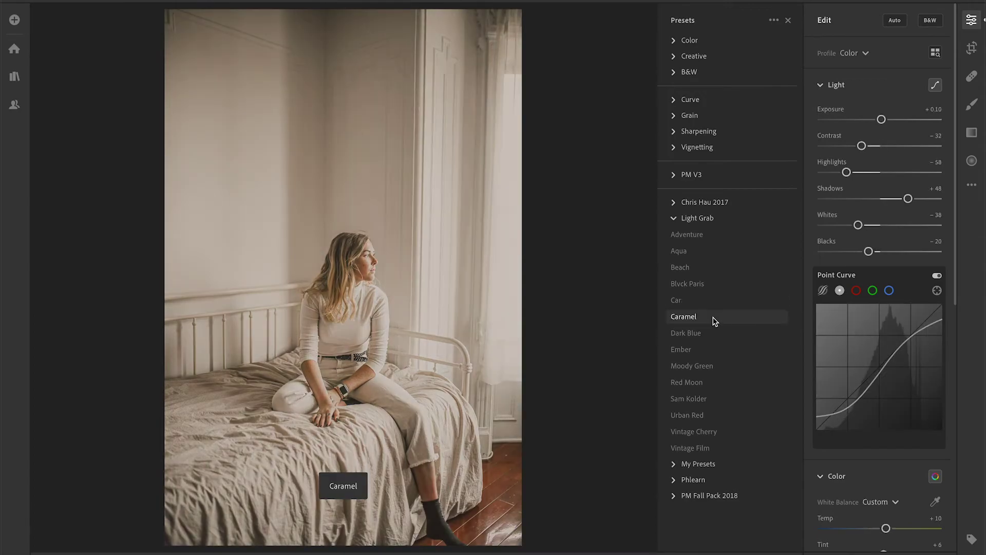
drag(882, 119, 884, 120)
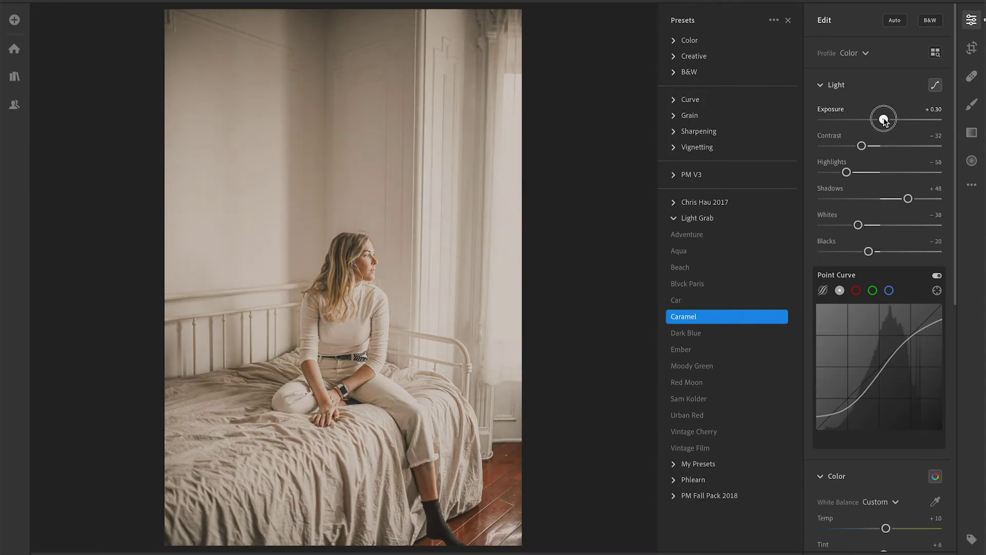
drag(884, 119, 882, 123)
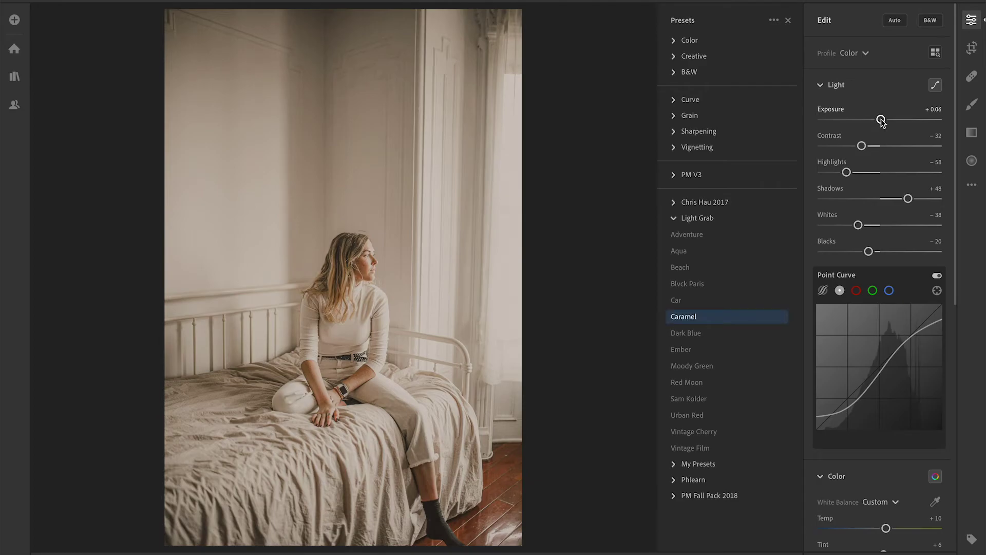
key(backslash)
key(backslash)
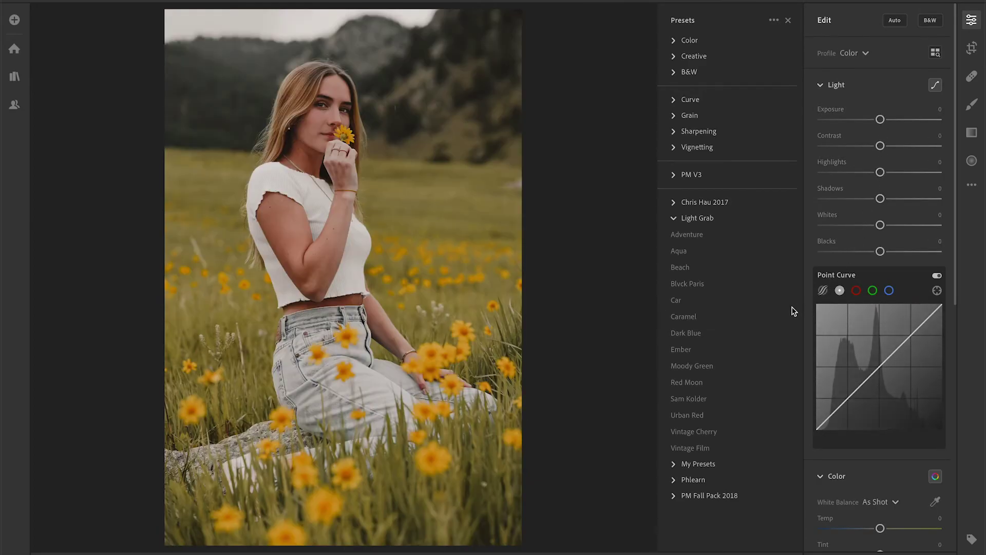
Step: Apply Caramel to the flower-field portrait with exposure raised to about +0.5
click(741, 318)
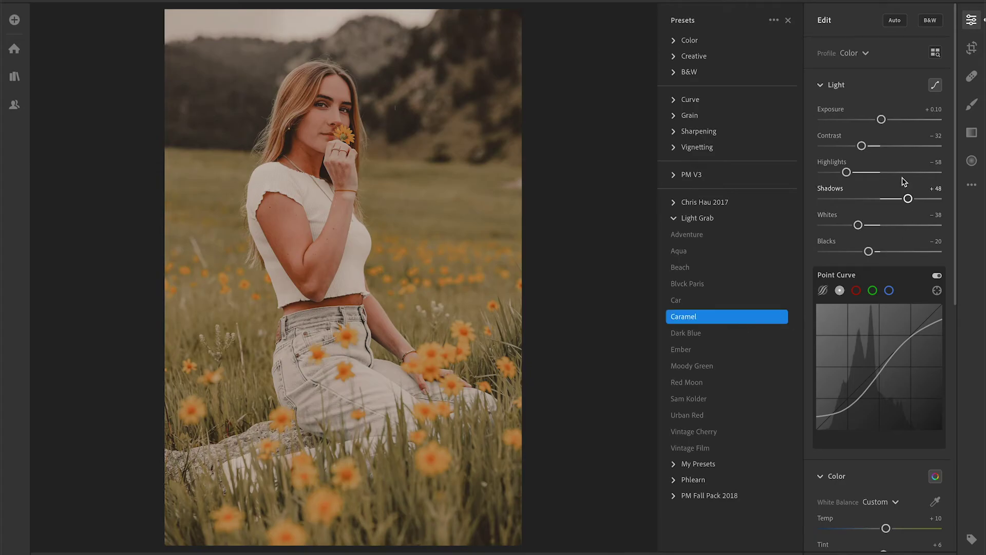
drag(881, 120, 886, 120)
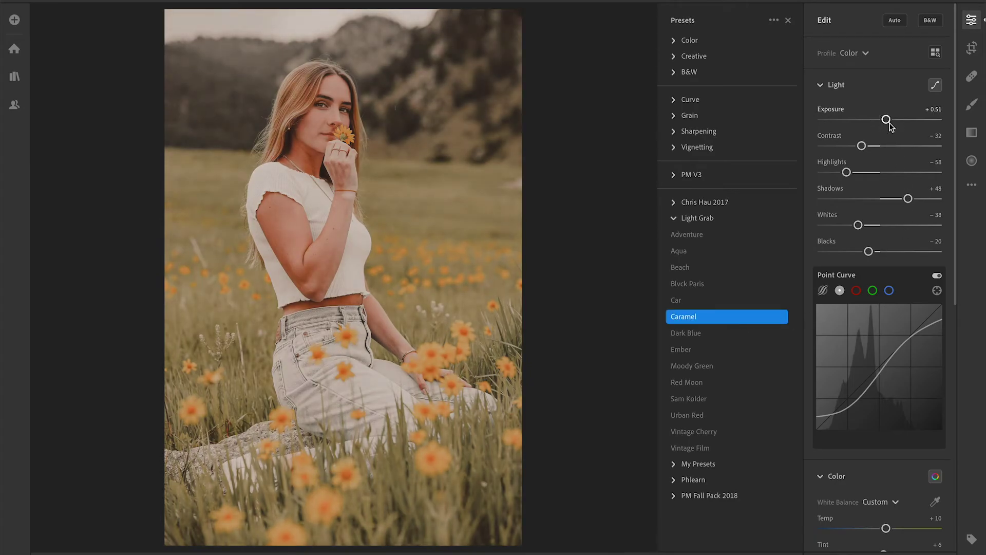
key(backslash)
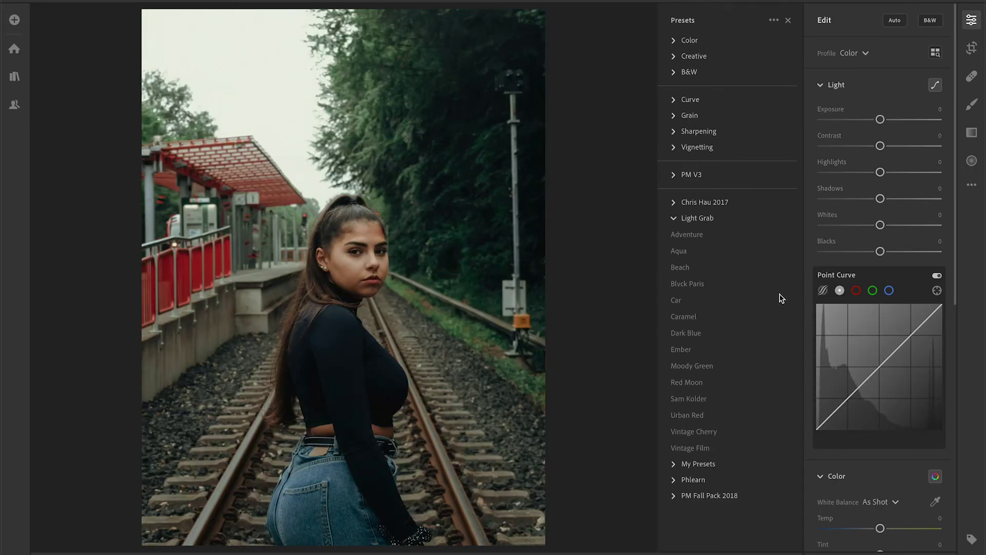
Step: Apply Caramel to the railway and car portraits with slightly brighter exposure, then compare to the original
click(718, 322)
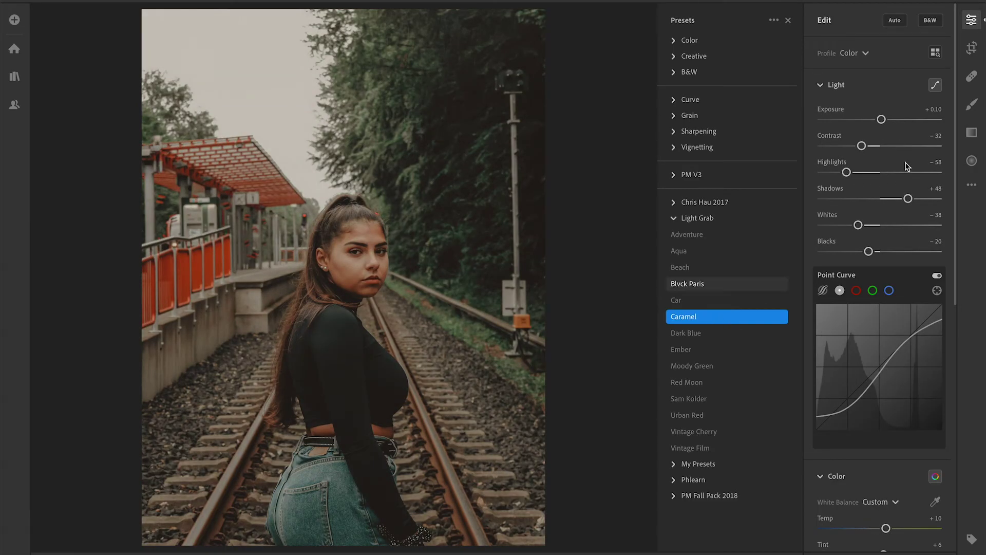
drag(882, 120, 886, 120)
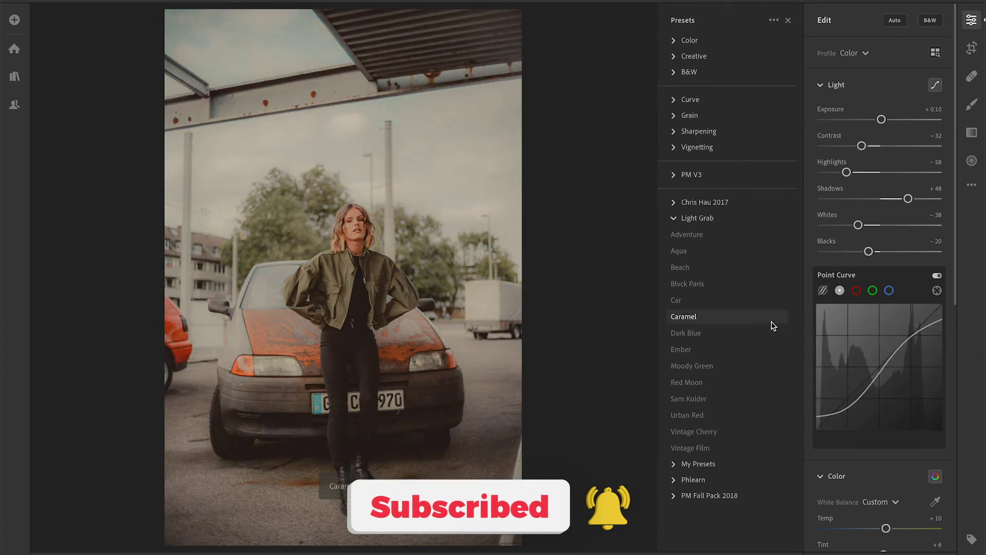
click(771, 318)
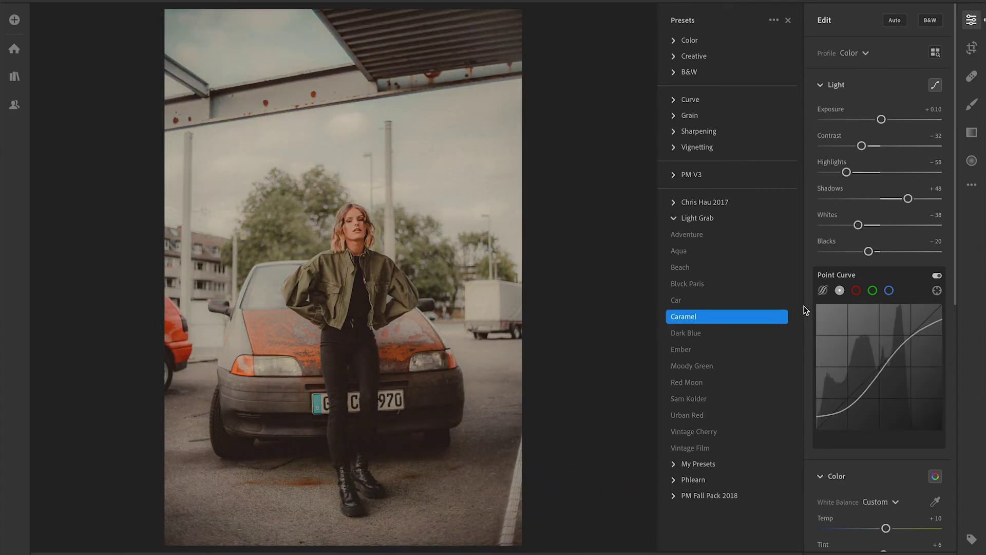
drag(882, 120, 883, 125)
key(backslash)
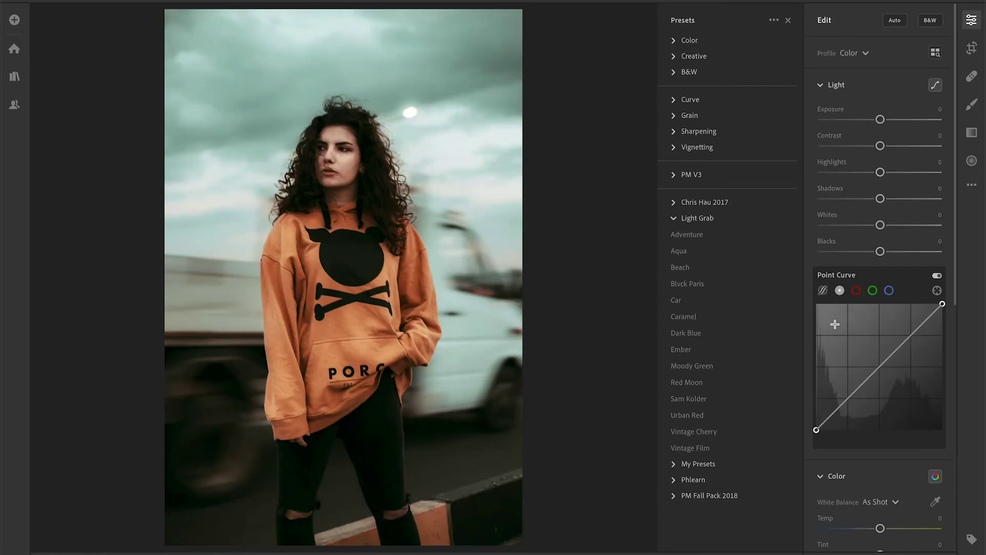
Step: Apply Caramel to the orange-hoodie portrait, raise exposure to +0.37, and compare to the original
click(777, 323)
click(777, 323)
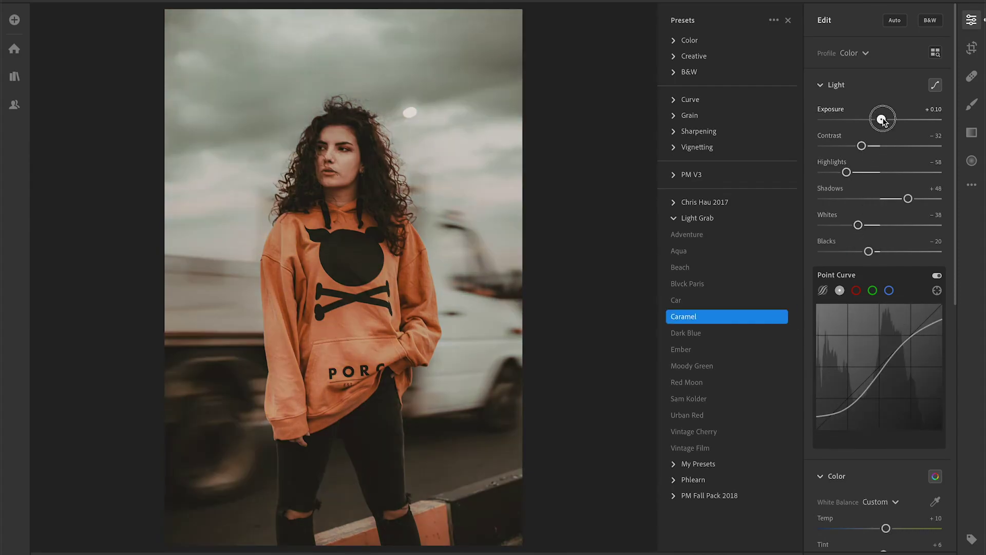
drag(883, 120, 886, 121)
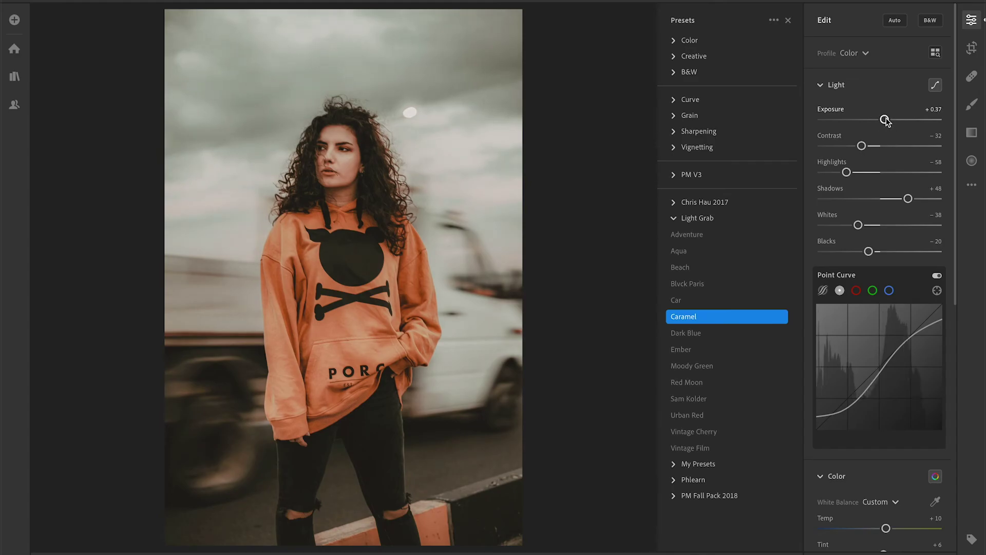
key(backslash)
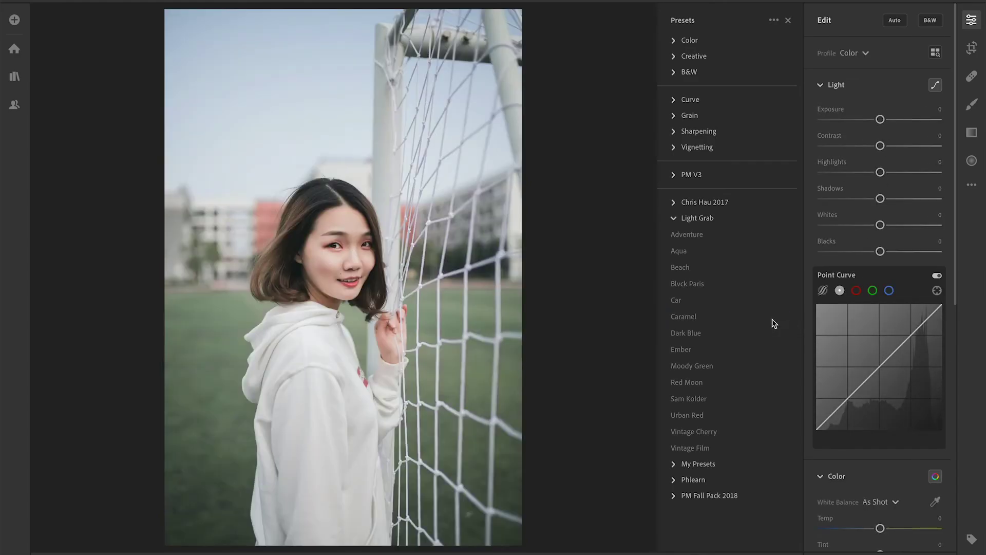
Step: Give the football-net portrait Caramel with exposure at about -0.01, compared against the original
click(763, 320)
click(761, 318)
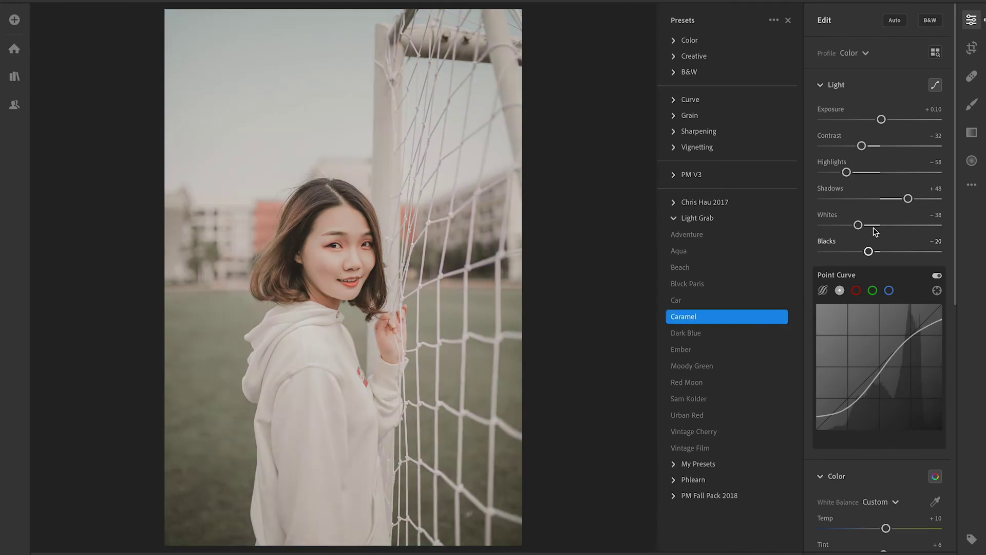
drag(883, 120, 876, 122)
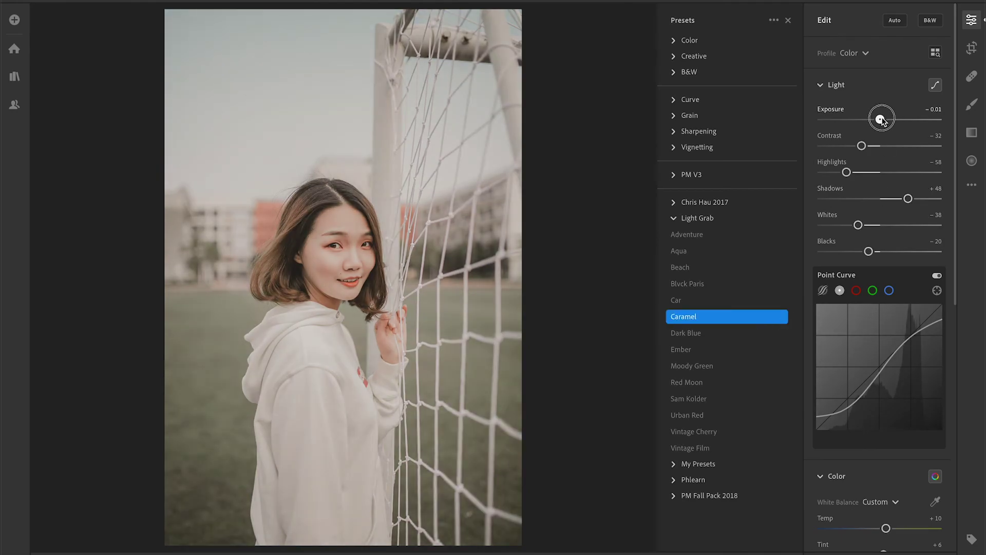
key(backslash)
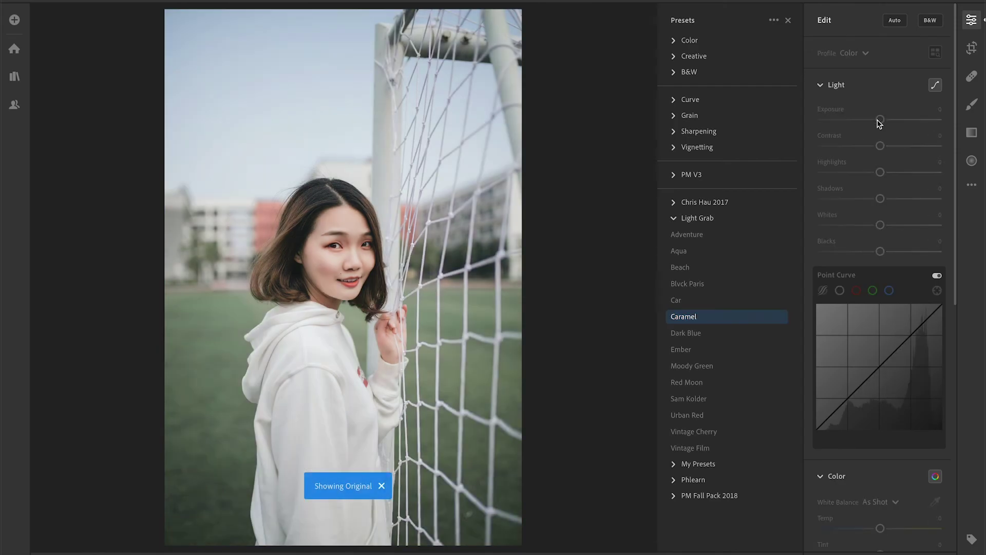